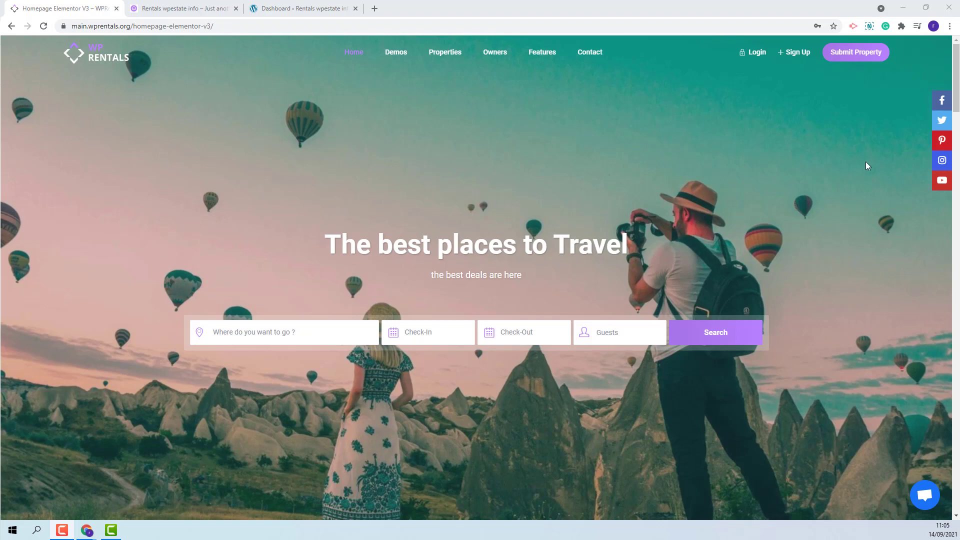
Switch to the 'Dashboard ‹ Rentals wpestate info' tab to show the WordPress admin.
left_click(312, 12)
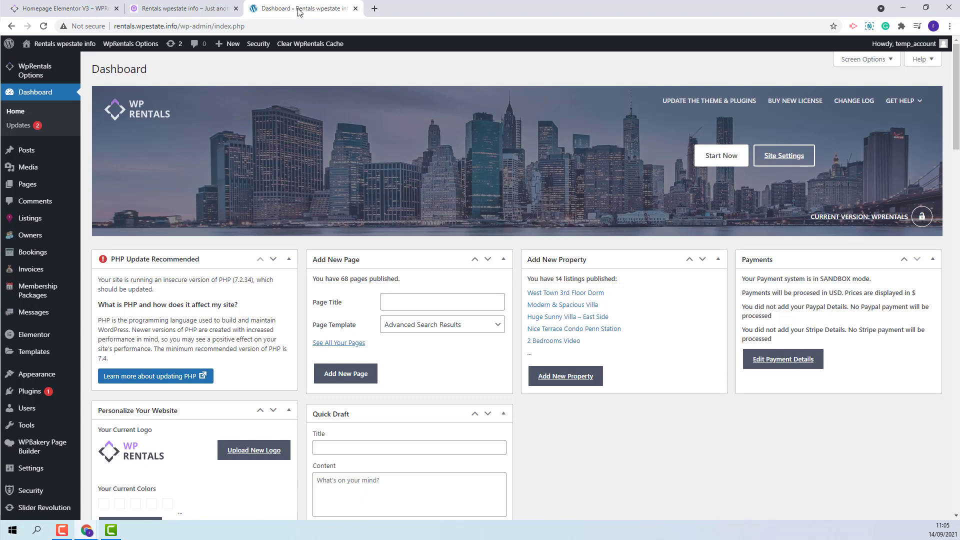
Go to WpRentals Options > Search > Advanced Search Form settings.
mouse_move(32, 77)
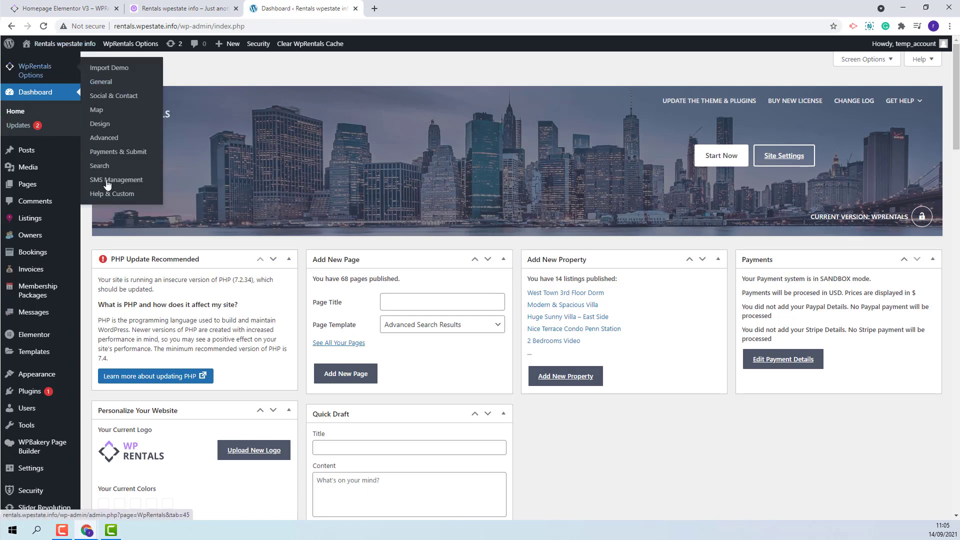
left_click(100, 166)
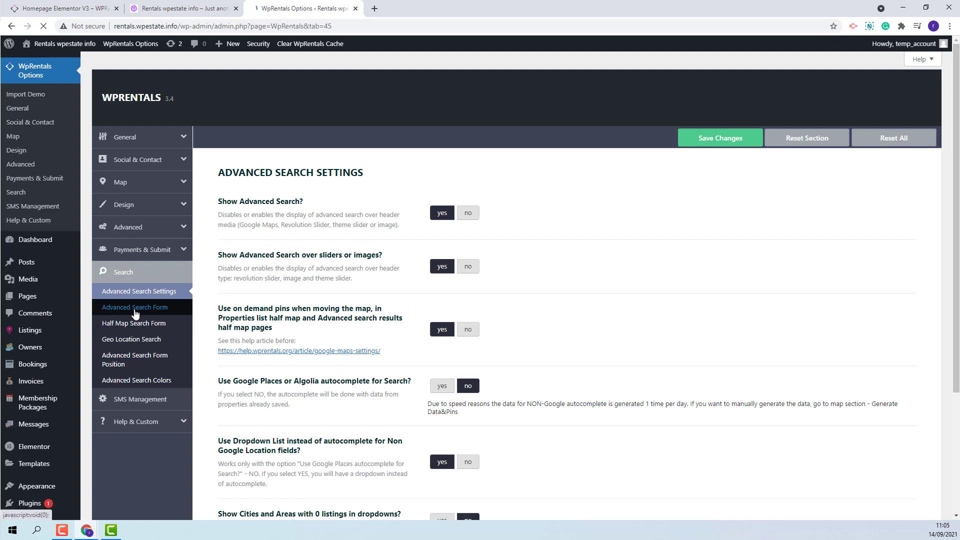
left_click(160, 313)
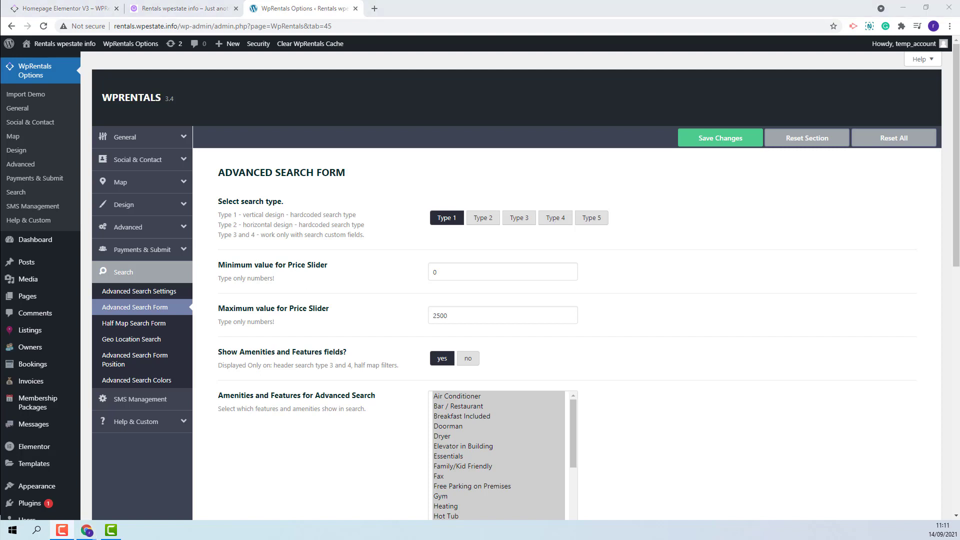
mouse_move(19, 515)
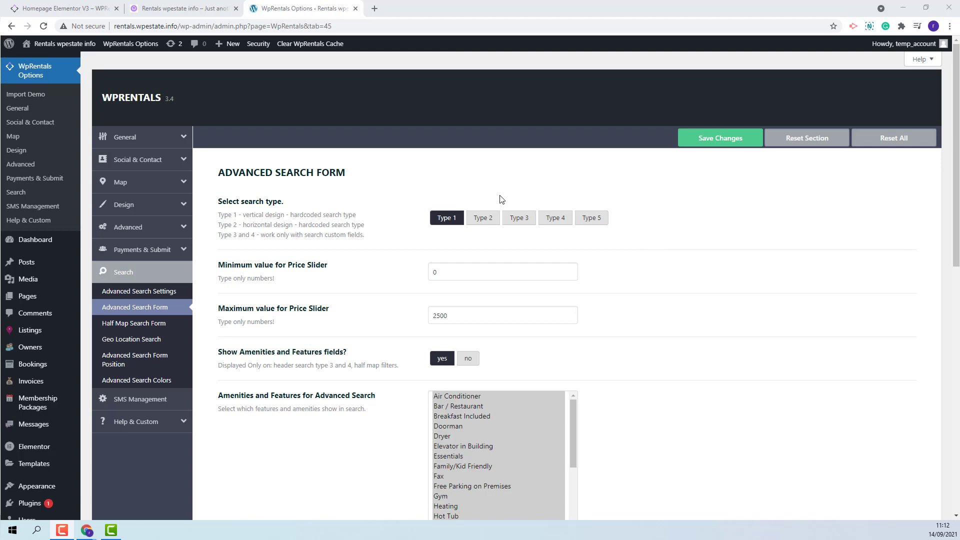
Select search form Type 3 and save the change.
left_click(518, 220)
left_click(716, 140)
scroll(718, 278, "down", 6)
scroll(703, 278, "down", 3)
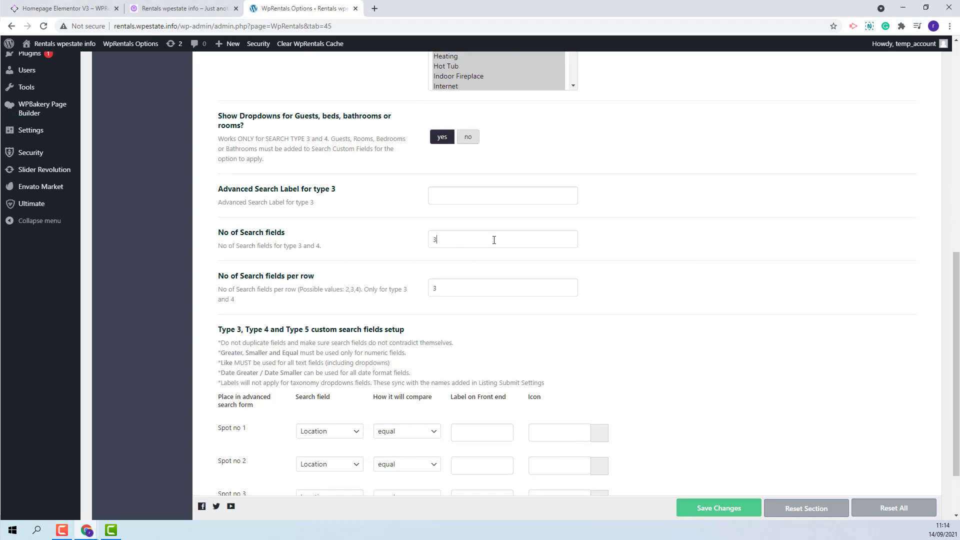
Set 7 search fields with 4 per row, save, and clear the WpRentals cache.
key("BackSpace")
type("7")
left_click(456, 286)
key("BackSpace")
type("4")
scroll(446, 292, "down", 2)
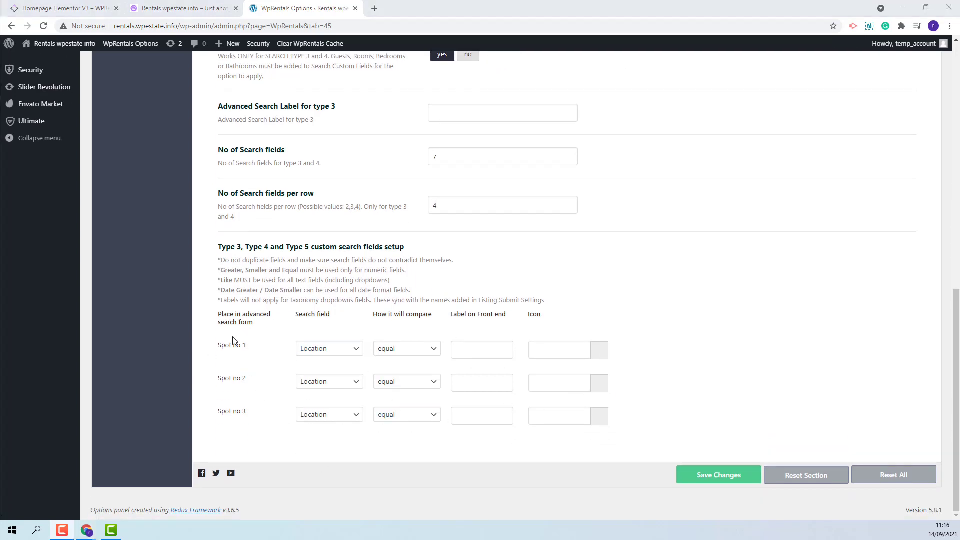
left_click(729, 483)
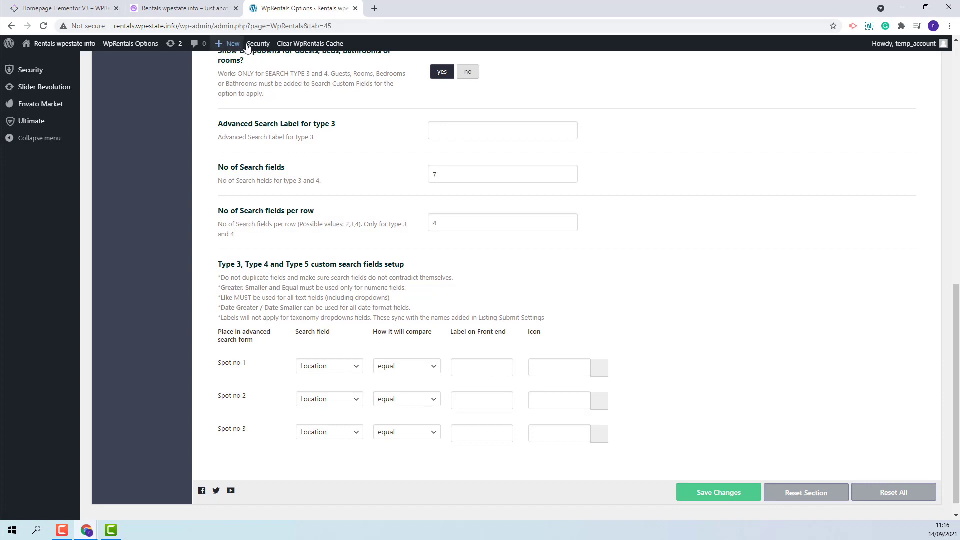
left_click(290, 48)
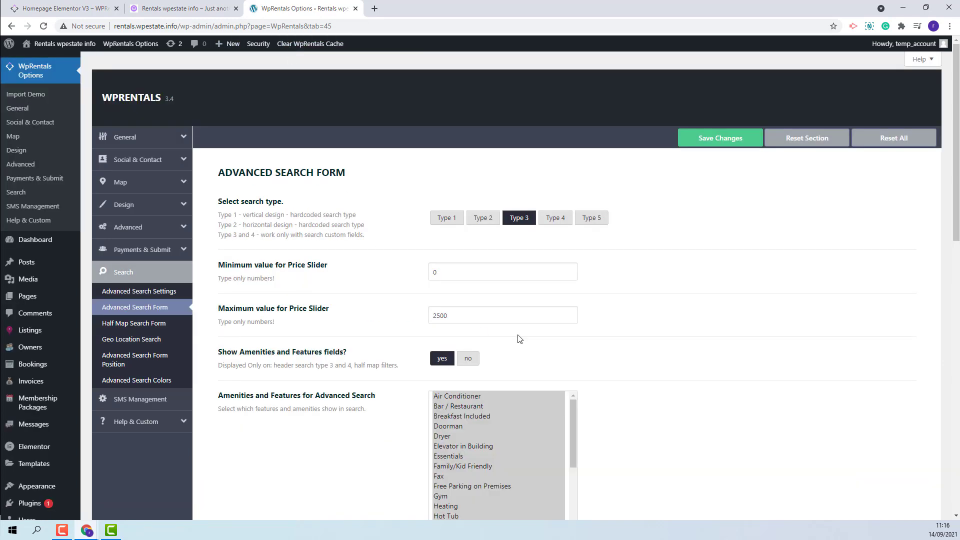
scroll(520, 339, "down", 14)
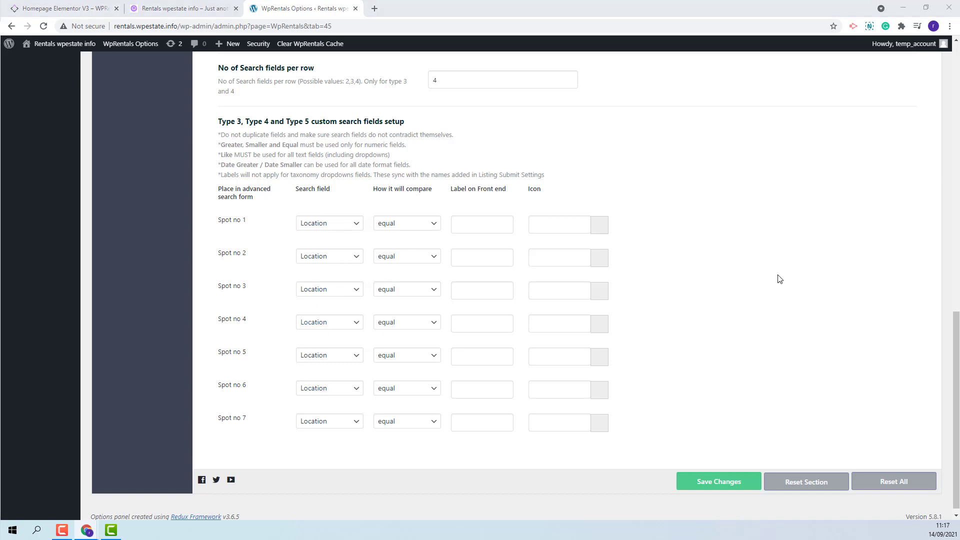
Change Spot no 1 (Location) comparison from equal to 'like'.
left_click(335, 228)
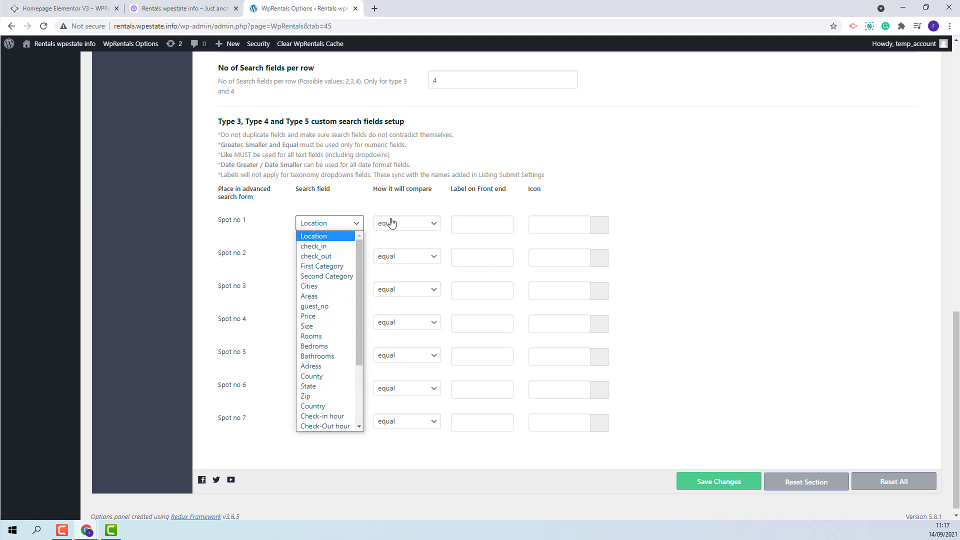
left_click(415, 228)
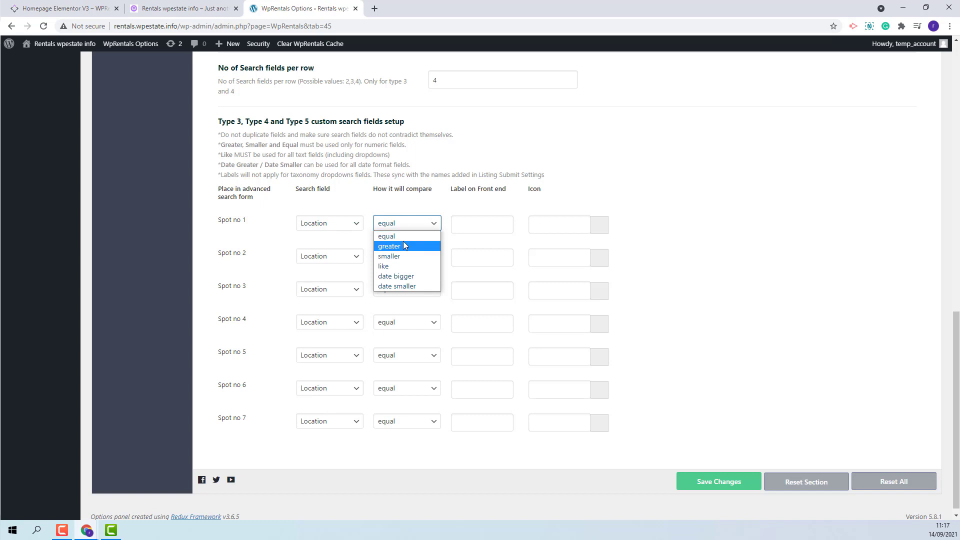
left_click(472, 221)
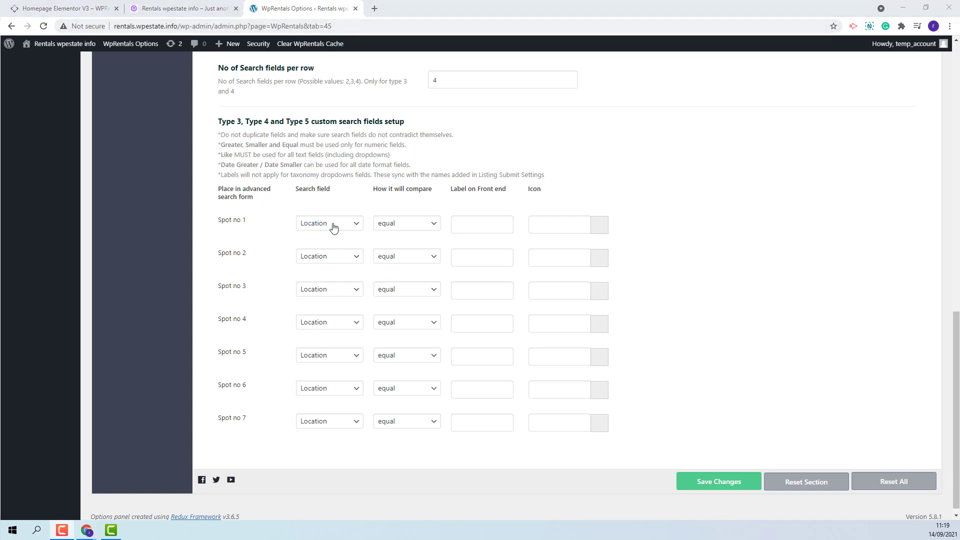
left_click(413, 229)
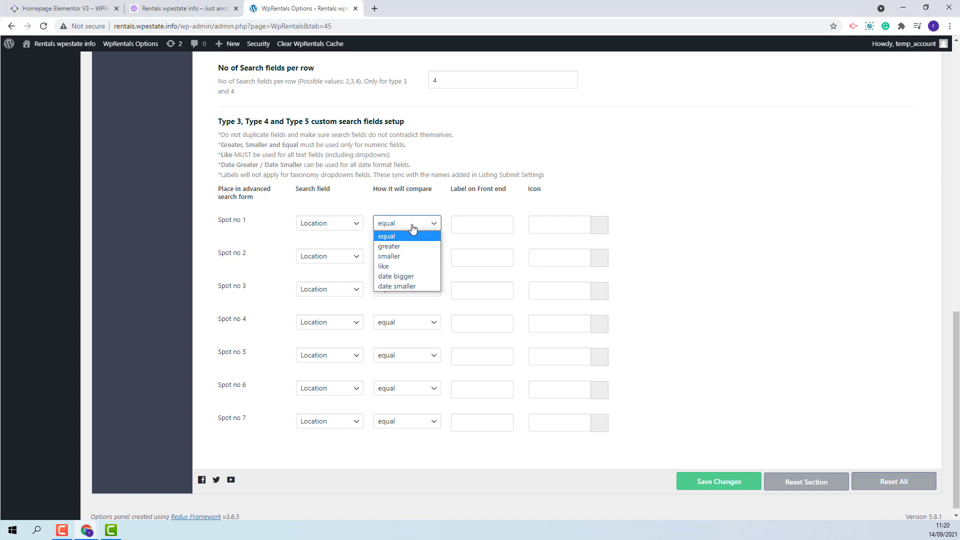
left_click(401, 267)
left_click(482, 225)
Label Spot no 1 'Location' with the fas fa-building icon and save.
type("Lo")
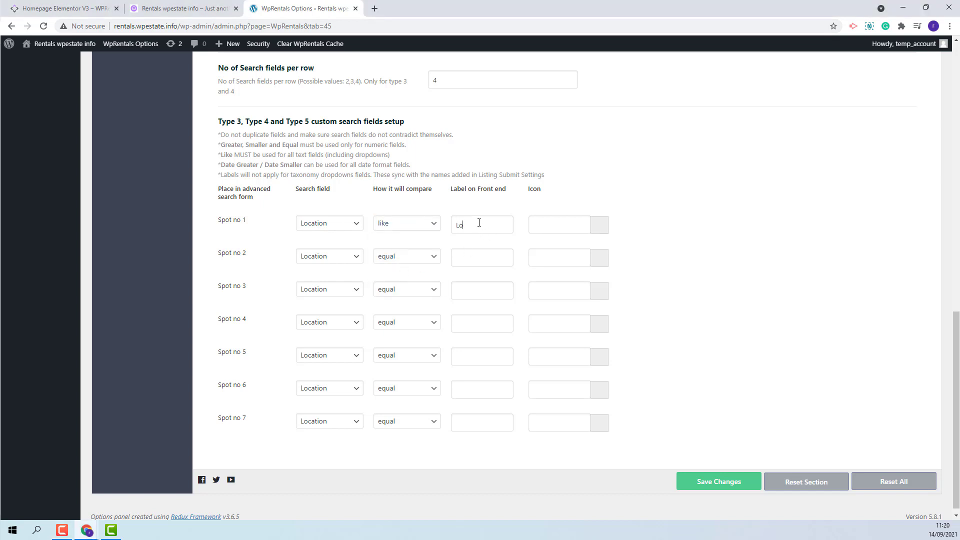
type("cation")
left_click(601, 229)
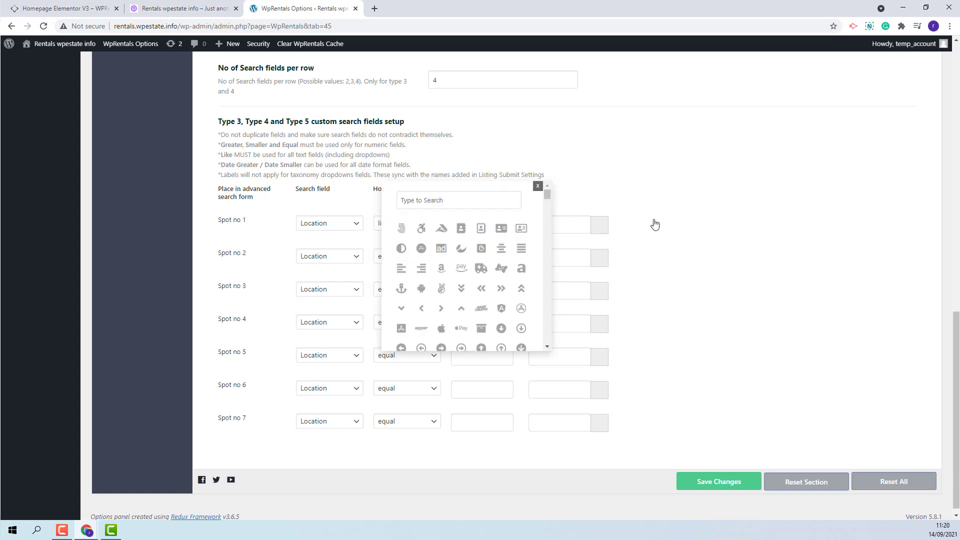
left_click(502, 269)
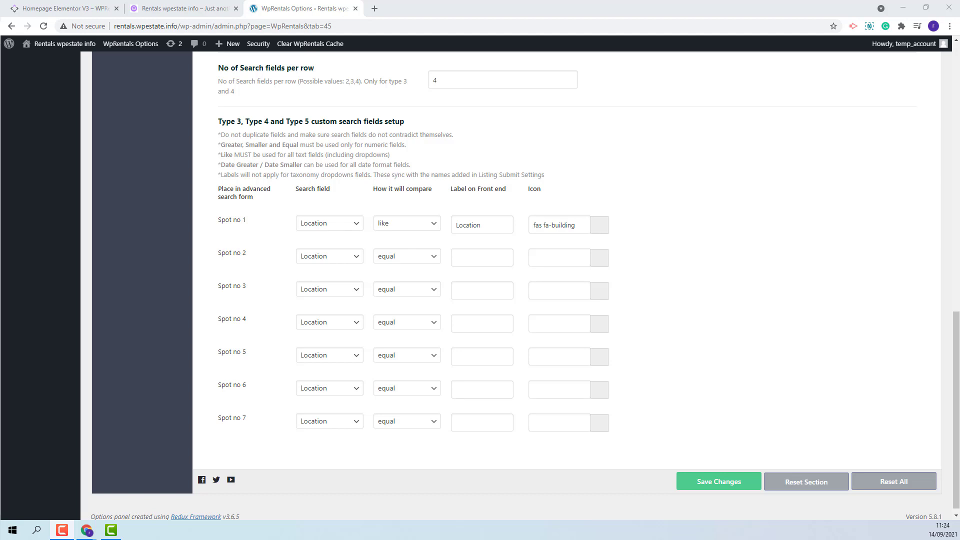
left_click(721, 485)
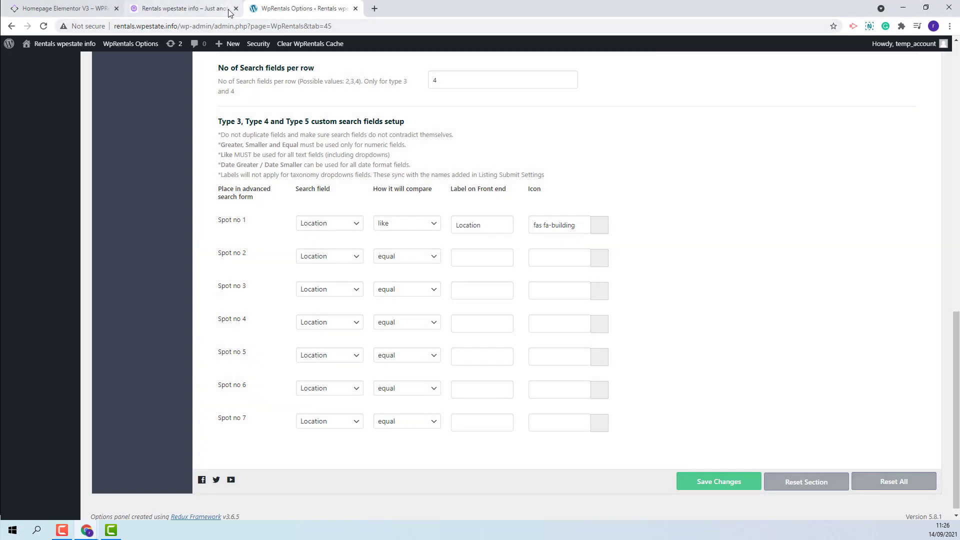
left_click(183, 9)
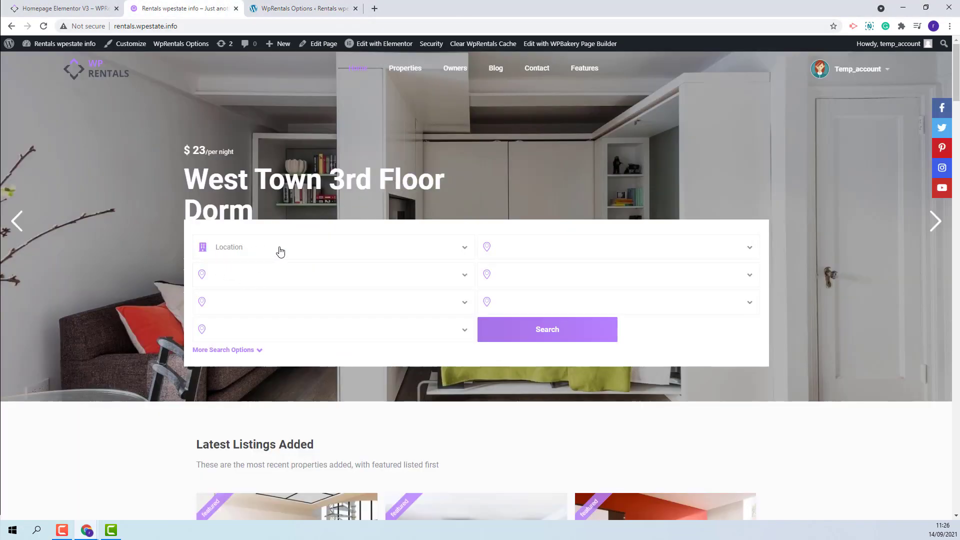
Check the homepage Location dropdown, then return to WpRentals Options.
left_click(464, 249)
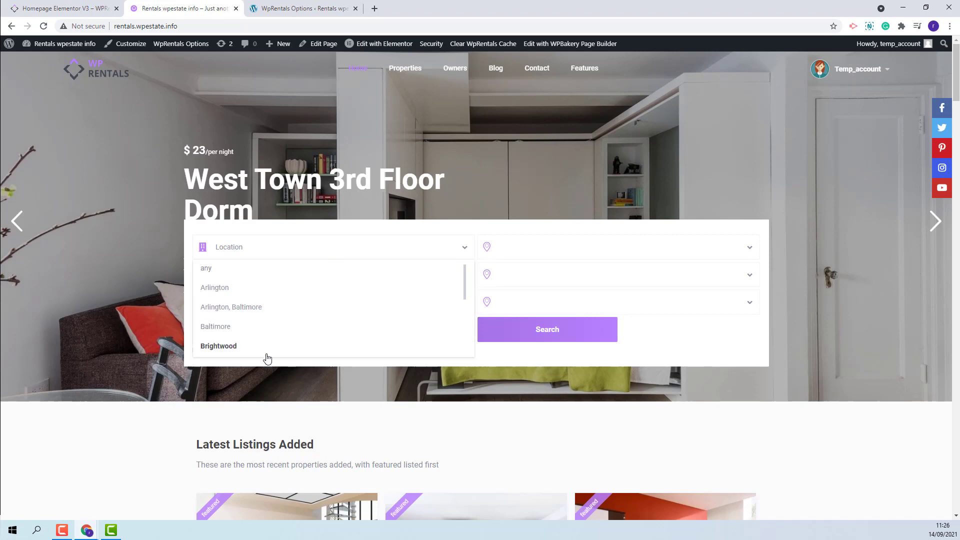
key("ctrl+Tab")
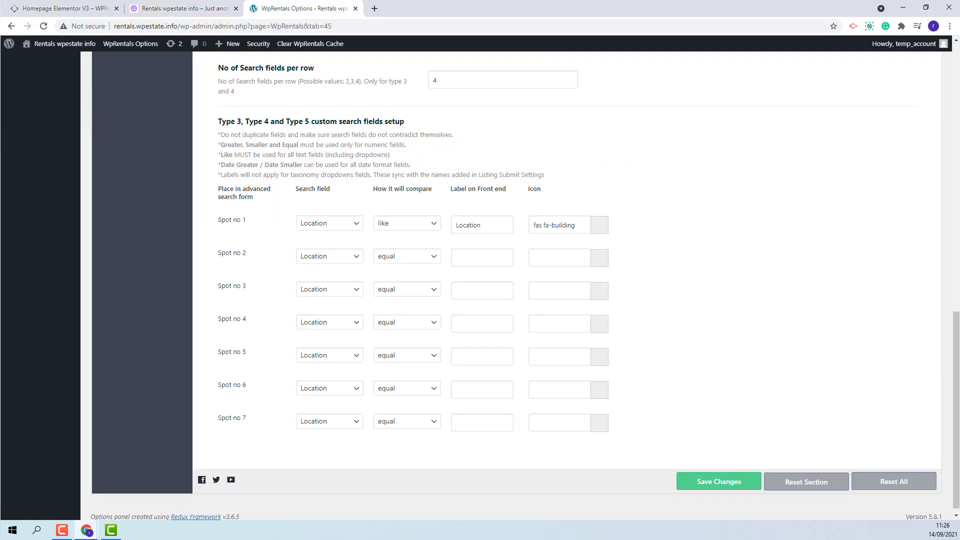
Set Spot no 2 to check_in and Spot no 3 to check_out, both comparing with 'like'.
left_click(337, 257)
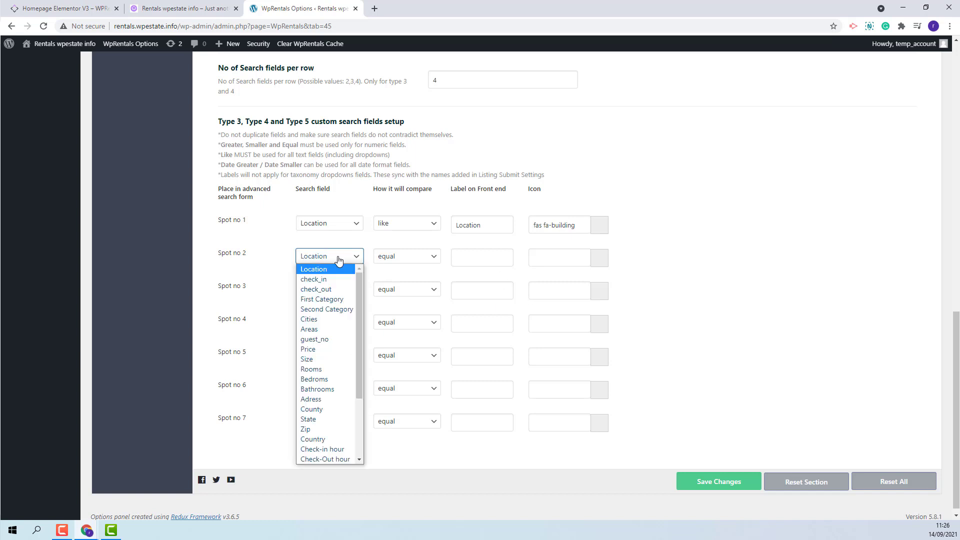
left_click(334, 284)
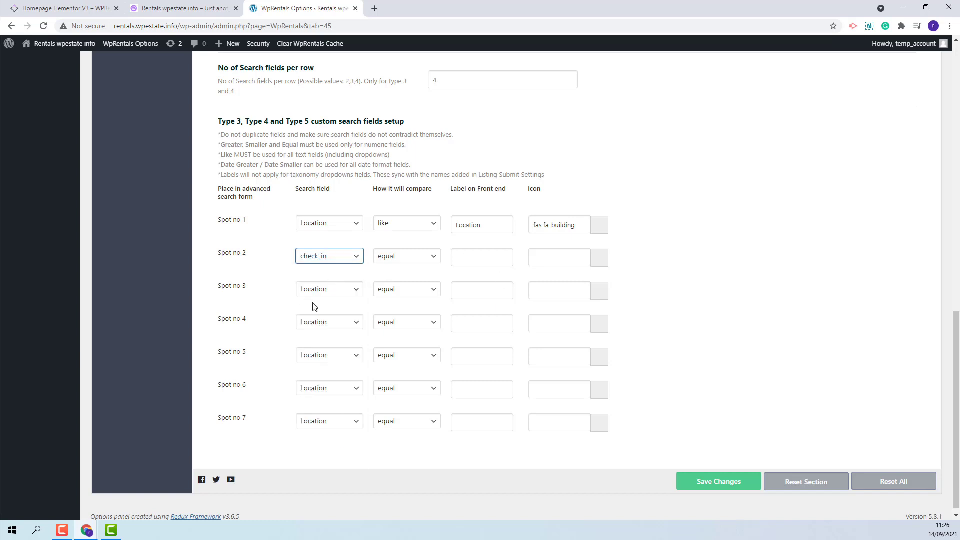
left_click(315, 291)
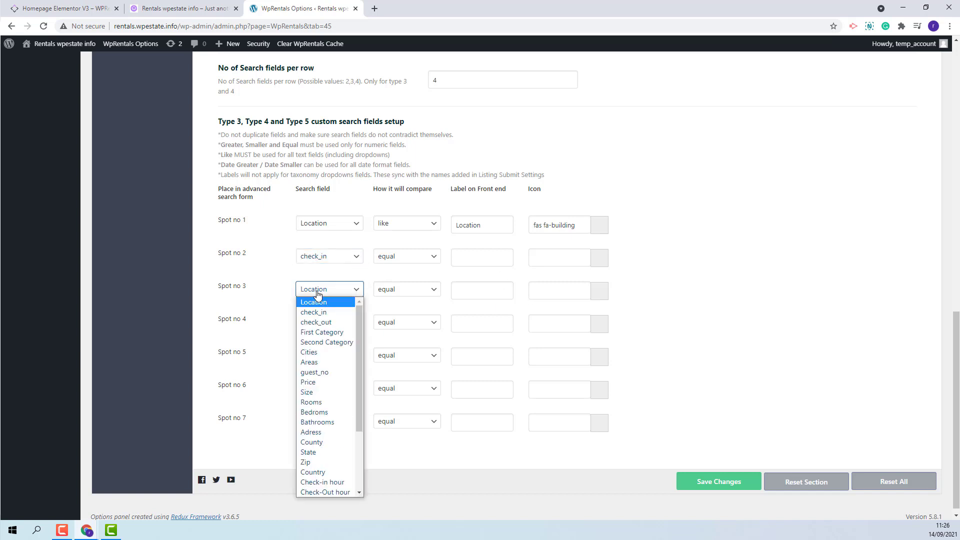
left_click(322, 322)
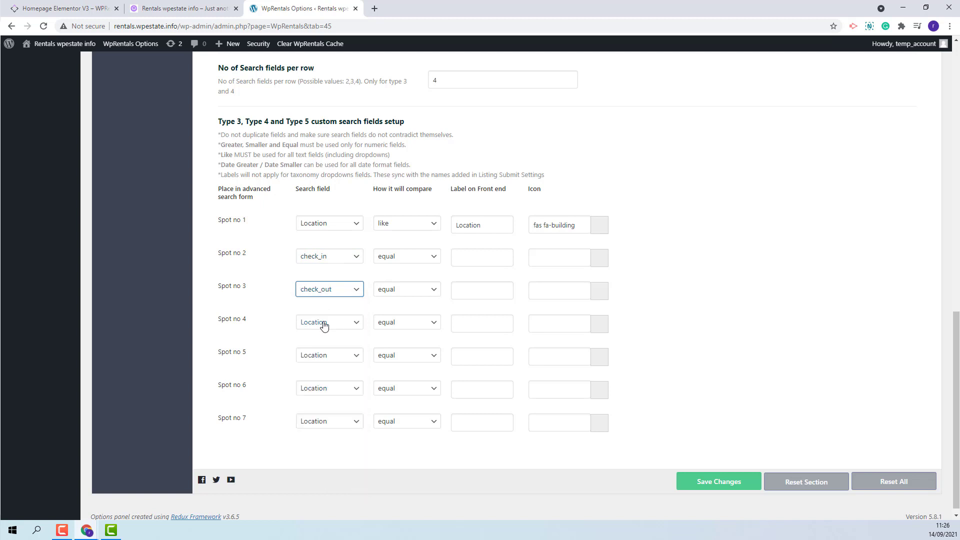
left_click(423, 258)
left_click(386, 301)
left_click(392, 296)
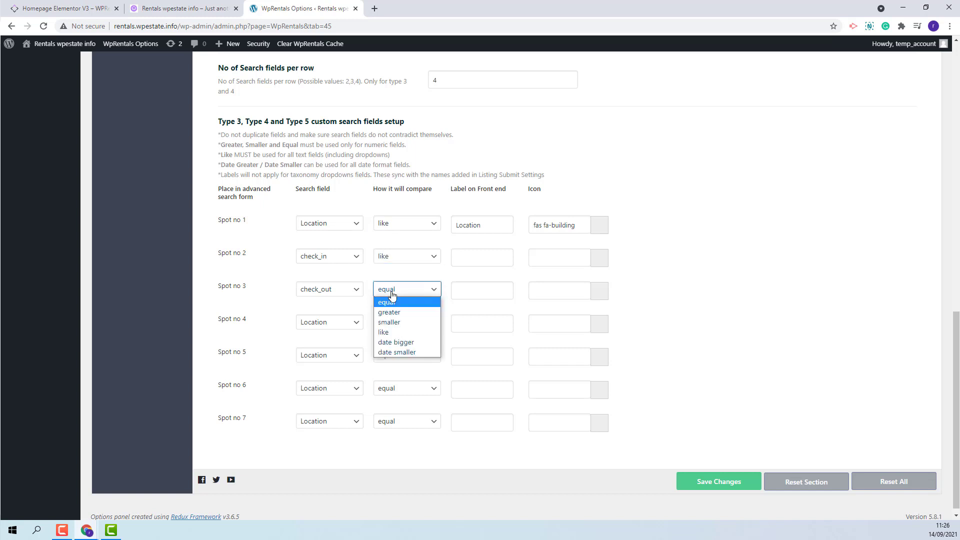
left_click(406, 328)
Label spots 2 and 3 'Check-In' and 'Check-Out' with align-left and align-right icons, and save.
left_click(477, 258)
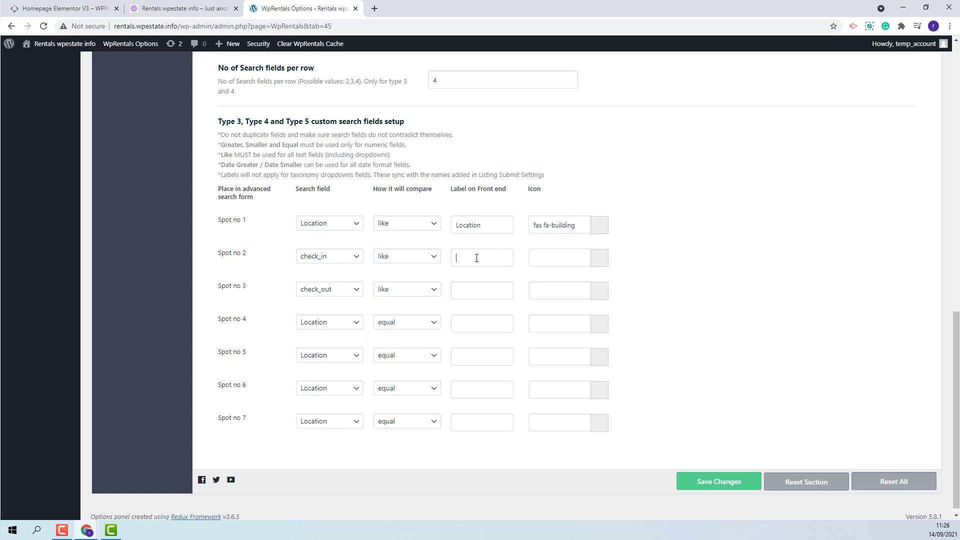
type("Check-In")
left_click(493, 298)
type("Check-Out")
left_click(599, 269)
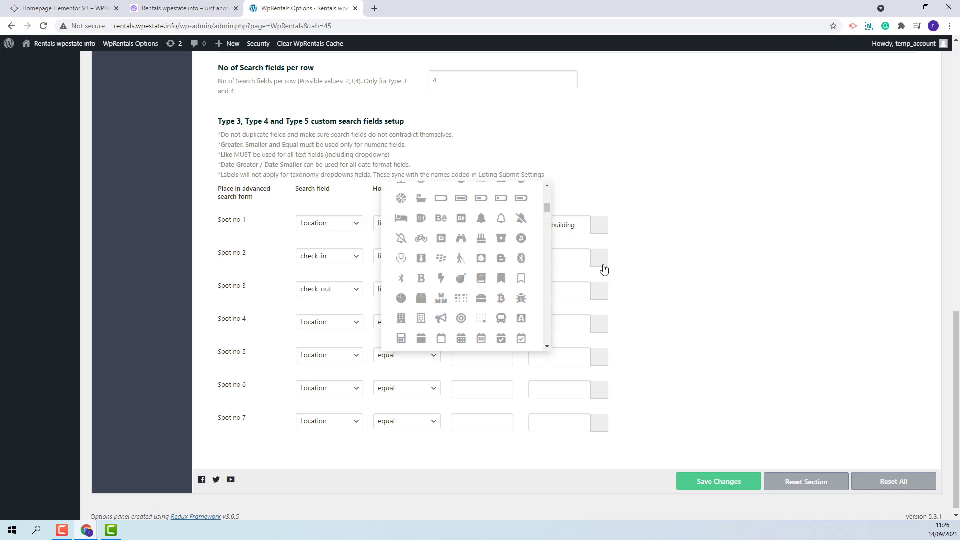
scroll(460, 250, "down", 1)
scroll(461, 251, "up", 1)
scroll(440, 250, "down", 2)
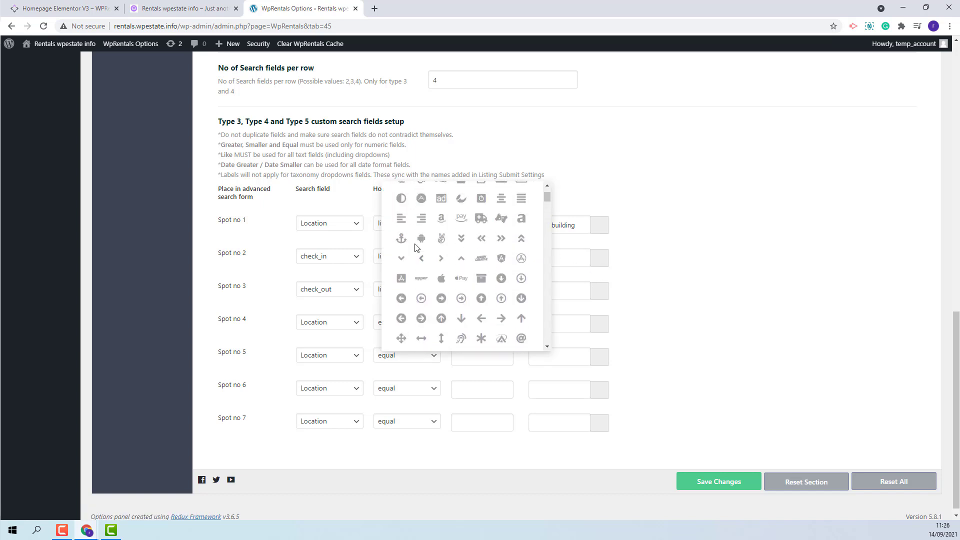
left_click(401, 218)
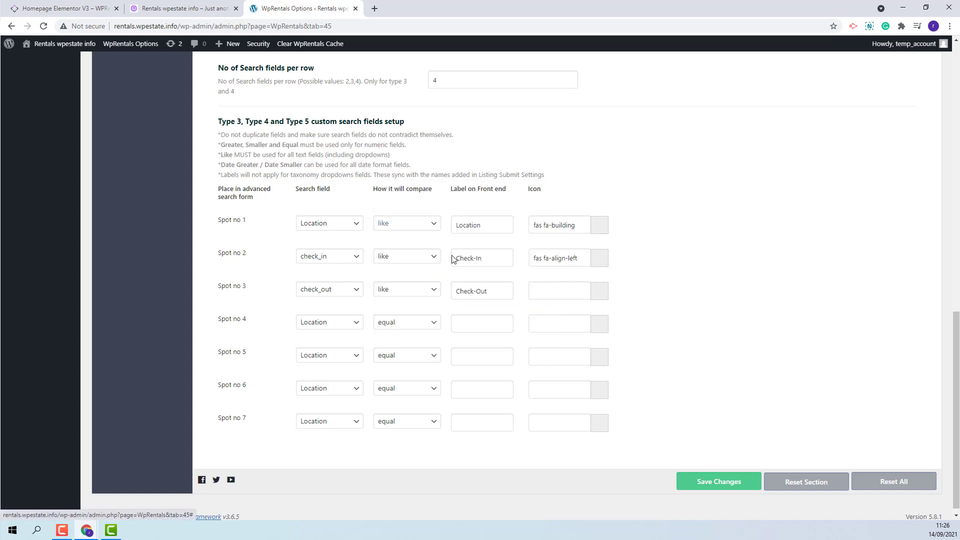
left_click(599, 297)
left_click(425, 220)
left_click(724, 482)
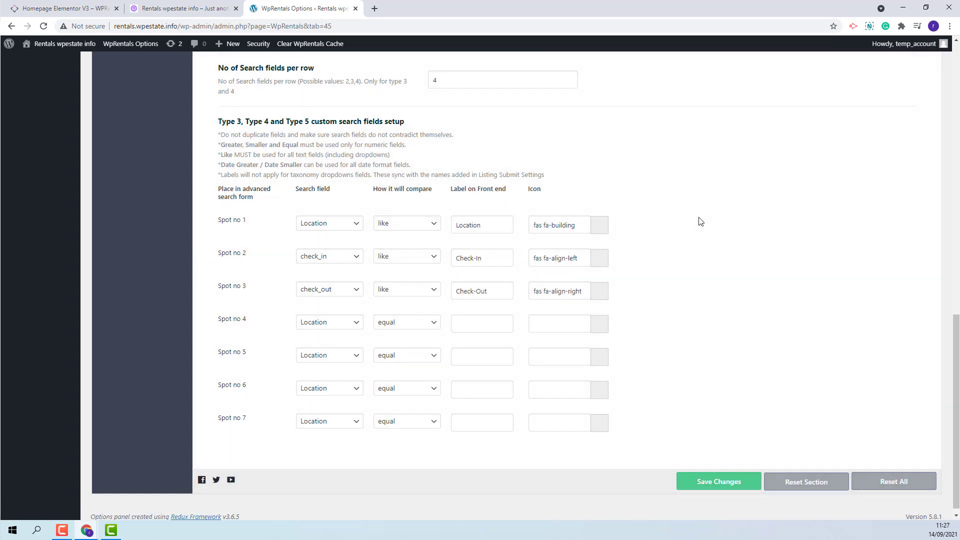
key("ctrl+Page_Up")
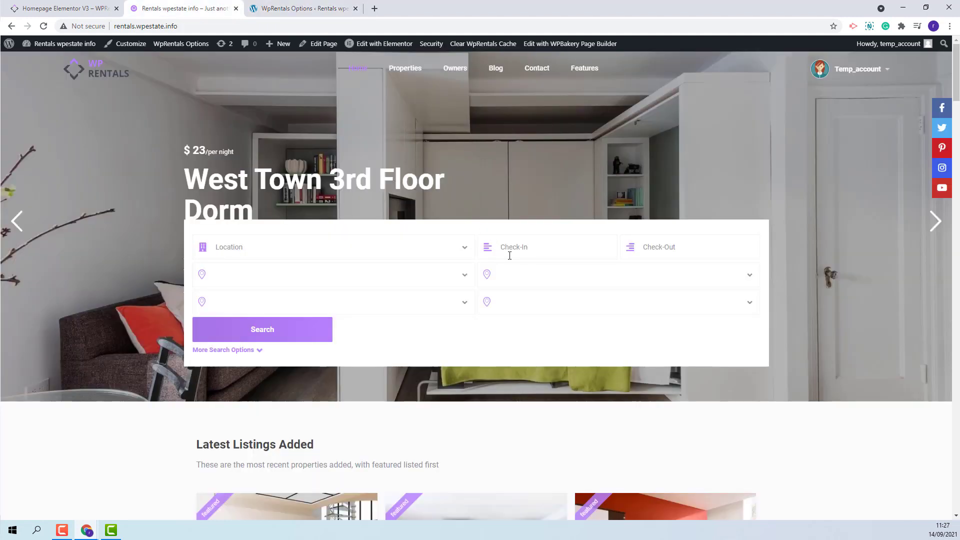
left_click(545, 250)
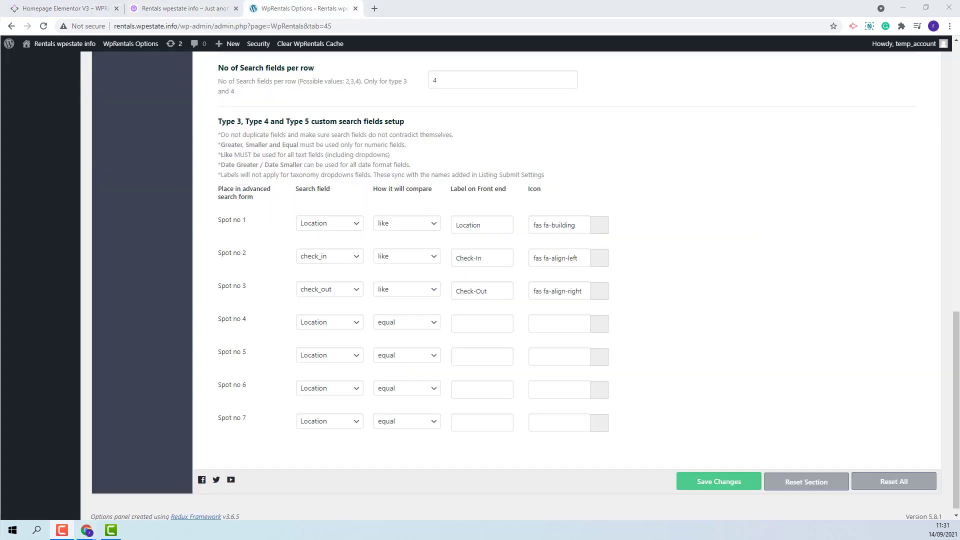
Make Spot no 4 a guest_no field labelled 'Guests' with the fab fa-affiliatetheme icon, and save.
left_click(320, 326)
left_click(325, 190)
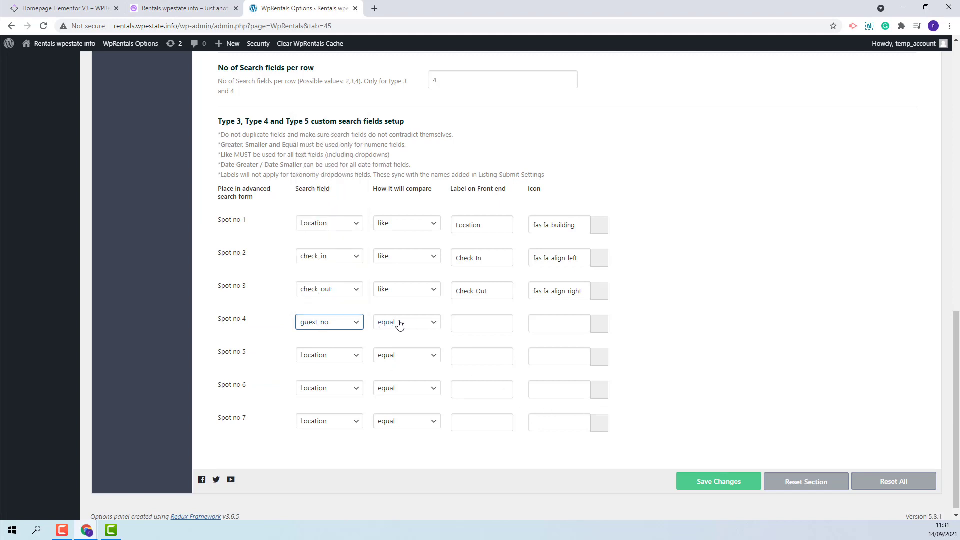
left_click(471, 324)
type("Guests")
left_click(600, 334)
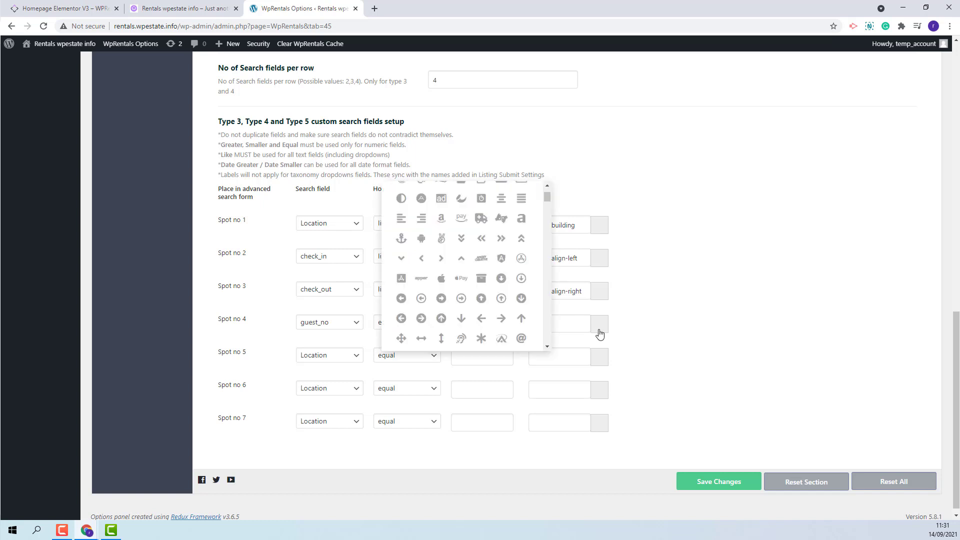
left_click(587, 308)
left_click(743, 487)
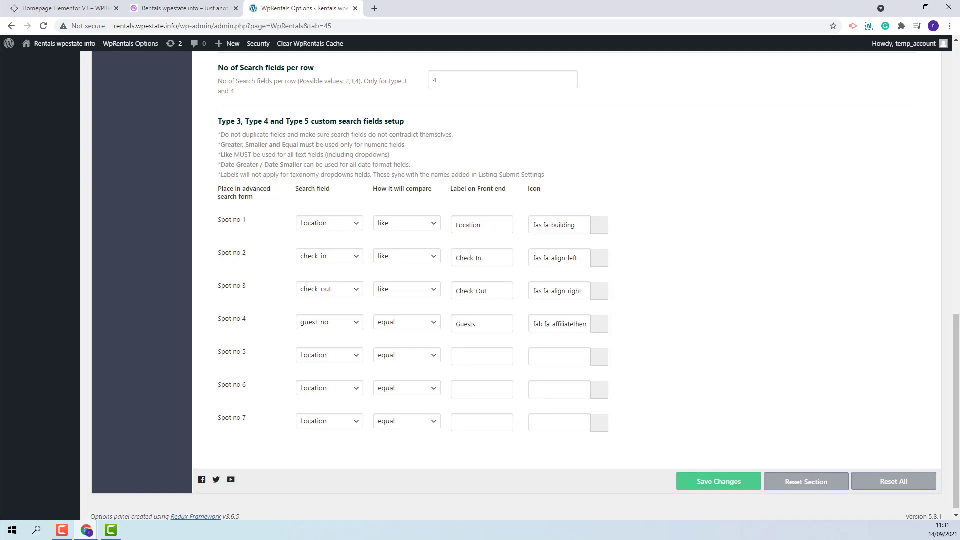
key("ctrl+shift+Tab")
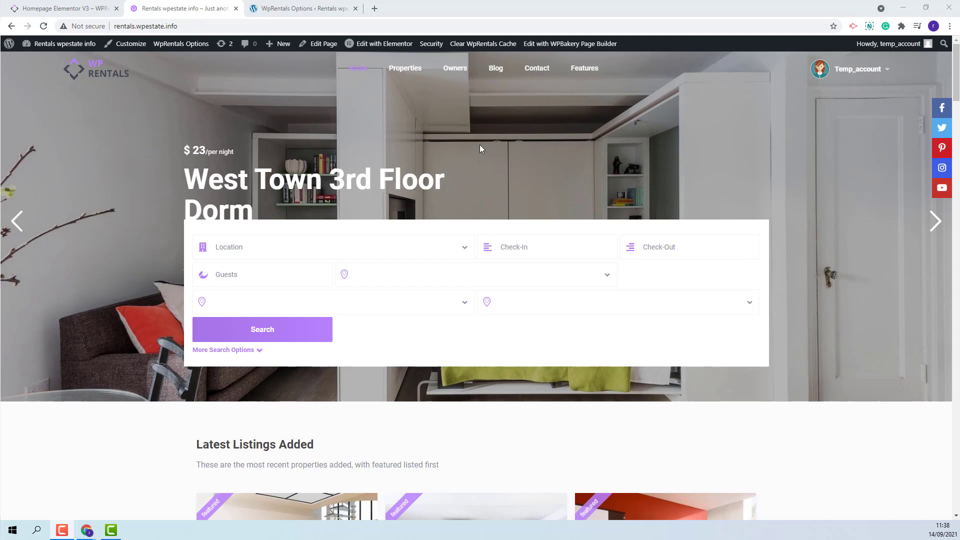
Add 1 adult, 1 child and 2 infants in the homepage Guests picker, then return to WpRentals Options.
left_click(272, 275)
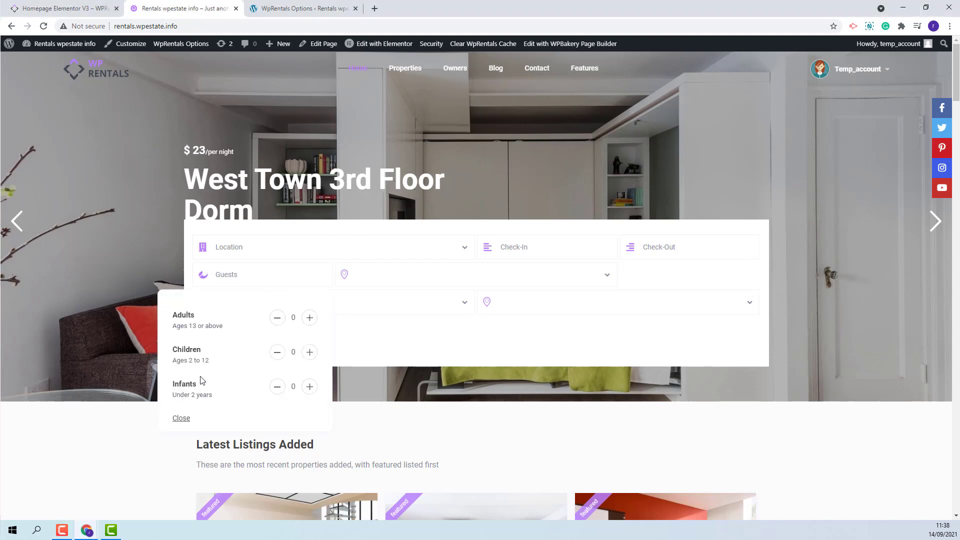
left_click(310, 318)
left_click(310, 388)
left_click(312, 354)
left_click(311, 388)
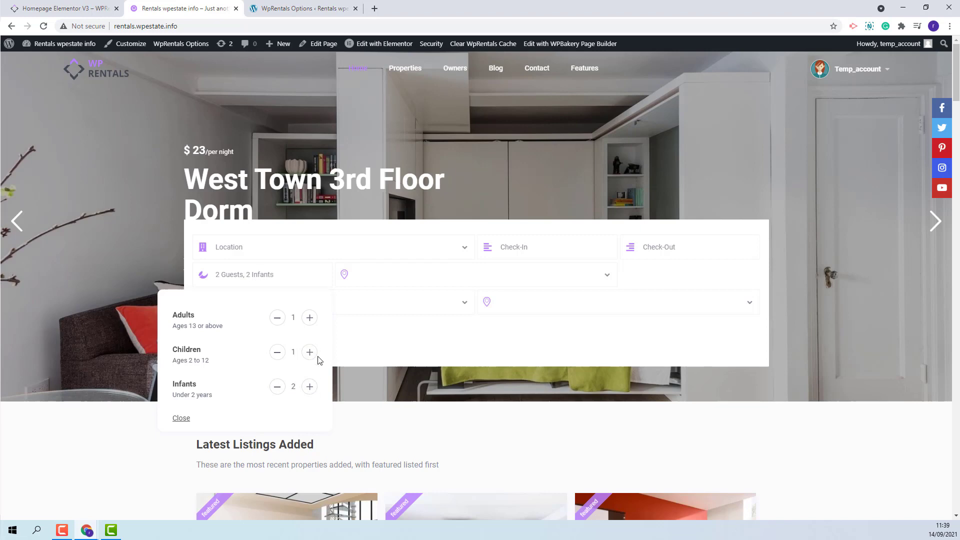
left_click(302, 10)
scroll(758, 275, "up", 10)
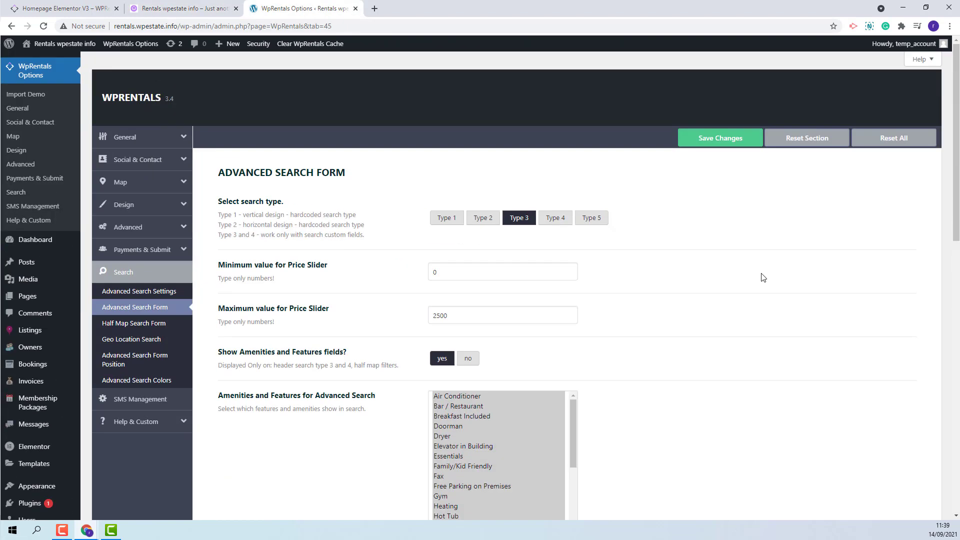
Set Enable advanced guest control to no in General > Booking Settings and save.
left_click(129, 138)
left_click(111, 248)
scroll(255, 318, "down", 1)
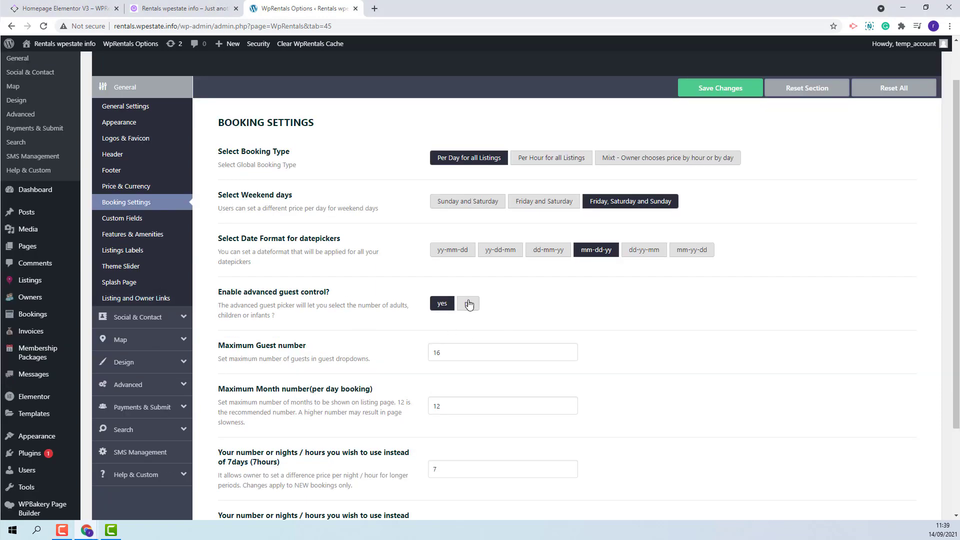
left_click(468, 303)
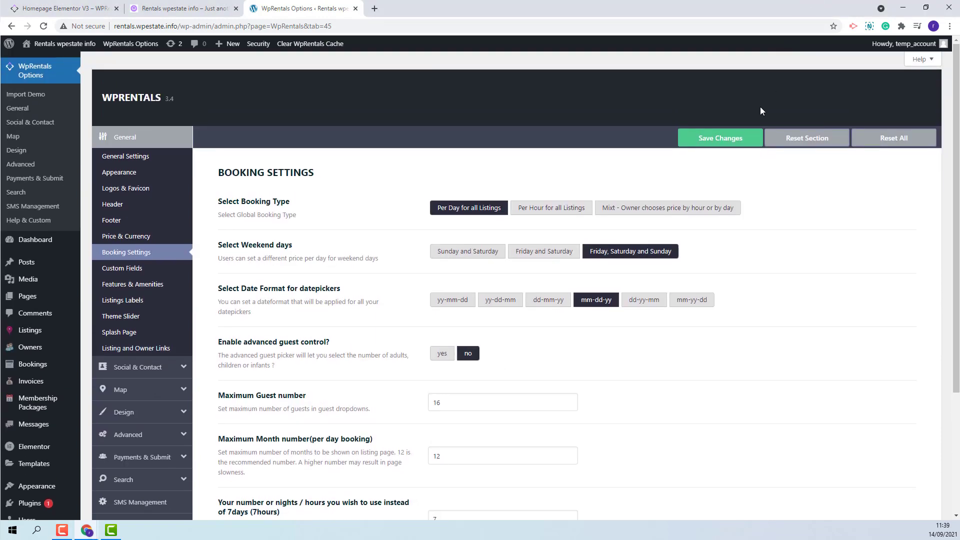
left_click(734, 142)
left_click(180, 9)
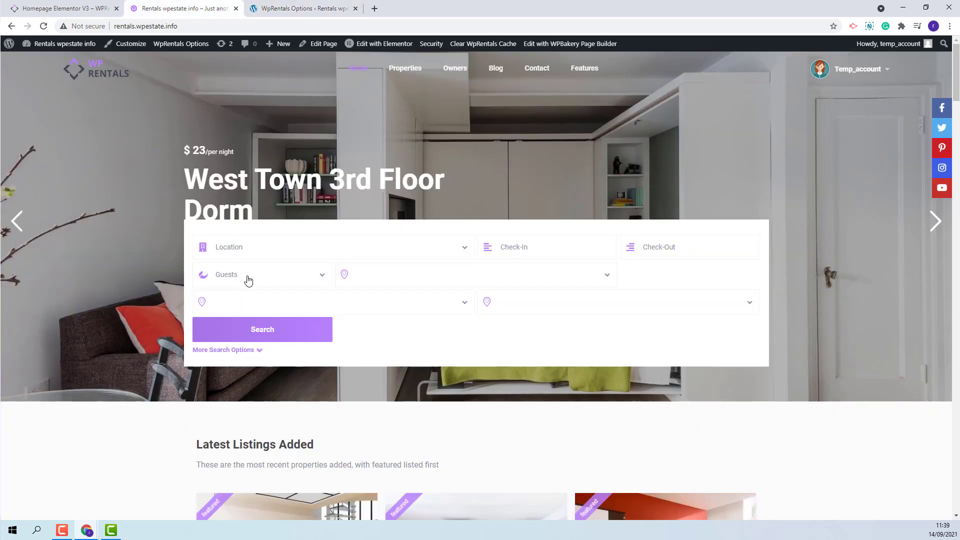
Check the homepage Guests list, then go to Search > Advanced Search Form in WpRentals Options.
left_click(250, 278)
scroll(290, 294, "up", 2)
scroll(290, 300, "up", 1)
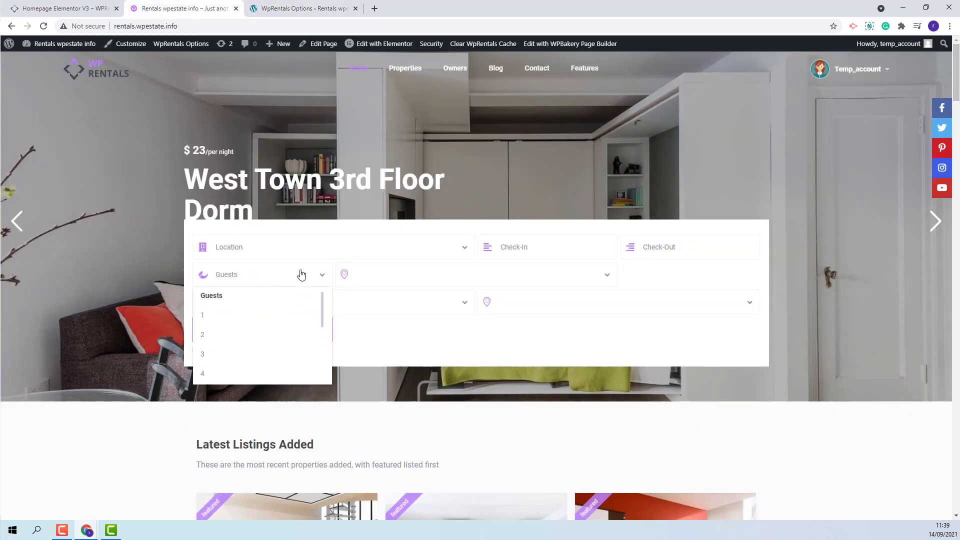
left_click(306, 8)
scroll(296, 339, "down", 1)
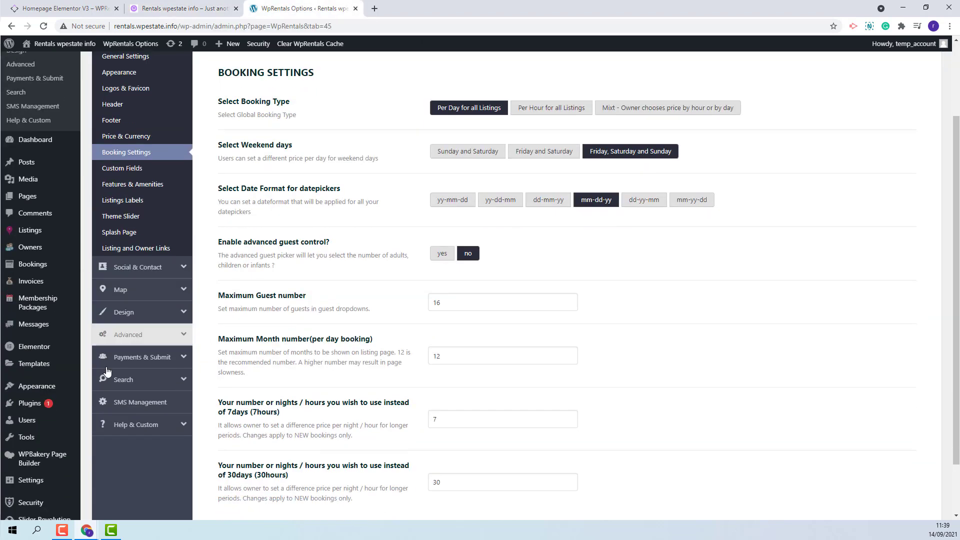
left_click(122, 386)
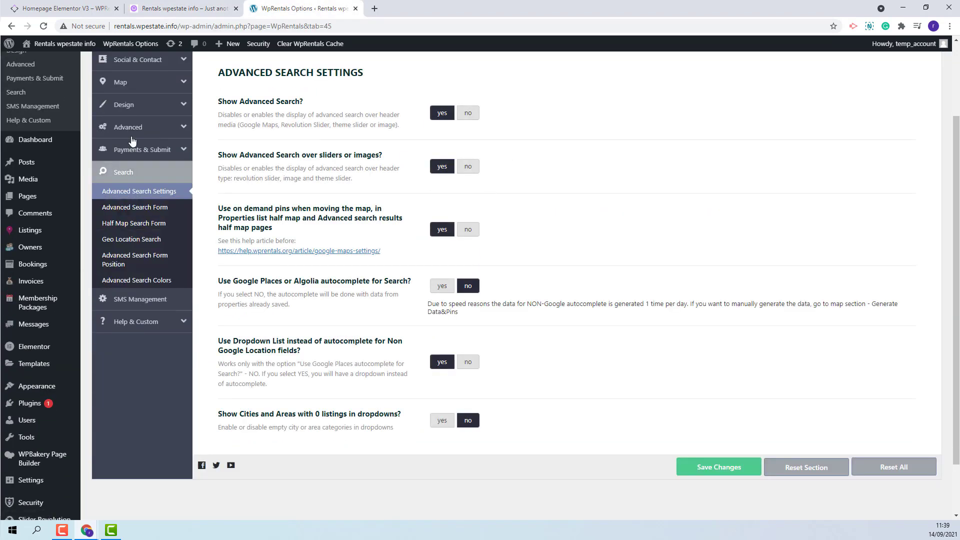
left_click(135, 207)
scroll(820, 248, "down", 6)
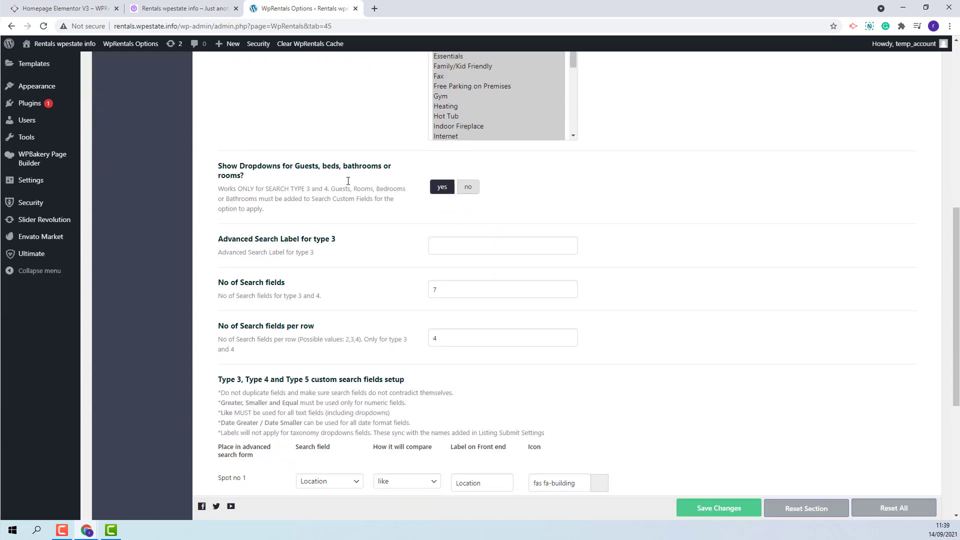
Set Show Dropdowns for Guests to no, save, and check the plain homepage Guests list.
left_click(468, 186)
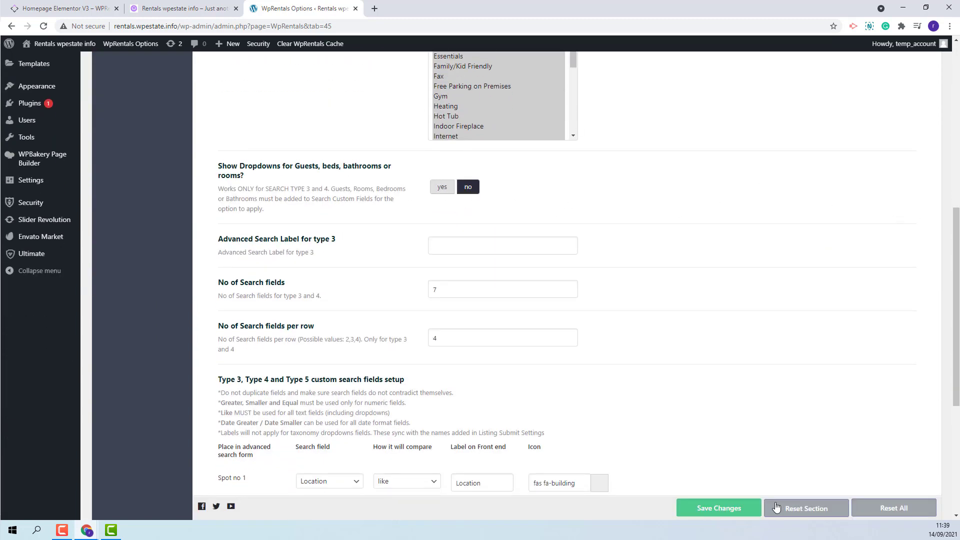
left_click(722, 508)
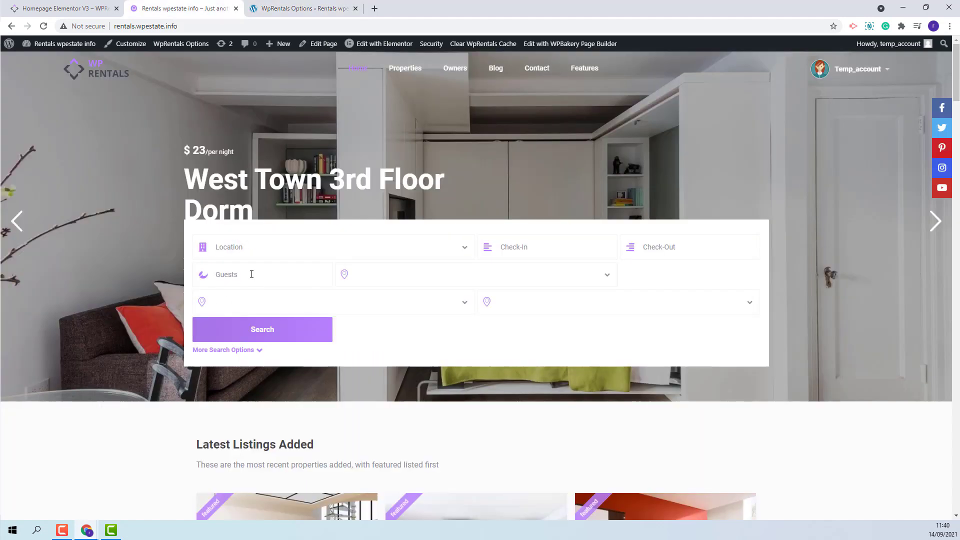
left_click(253, 274)
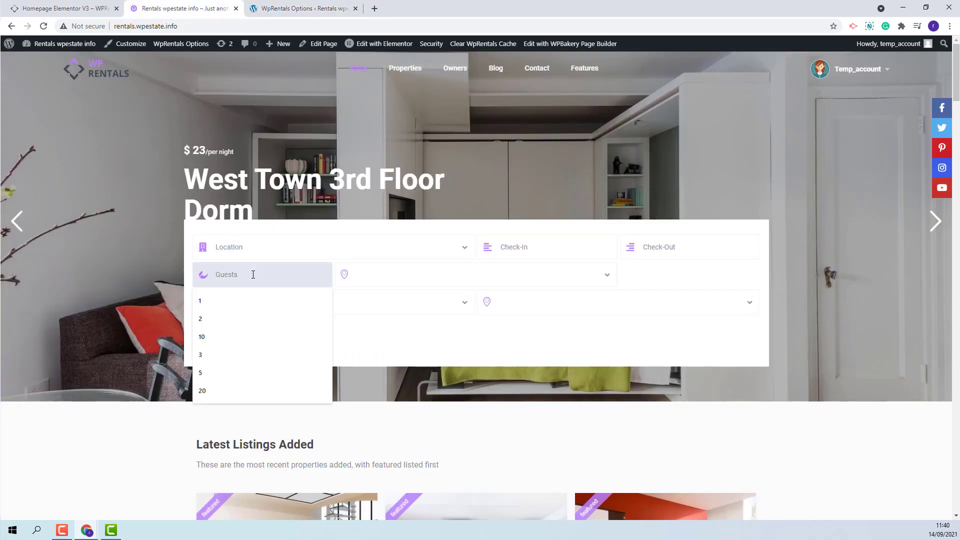
type("1")
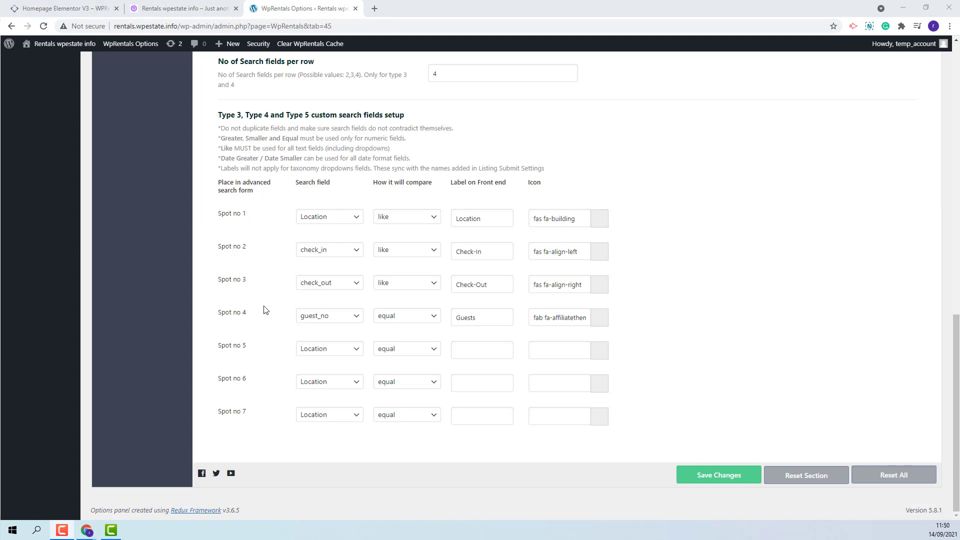
Keep spot 4's comparison set to equal.
left_click(390, 318)
left_click(424, 320)
left_click(424, 320)
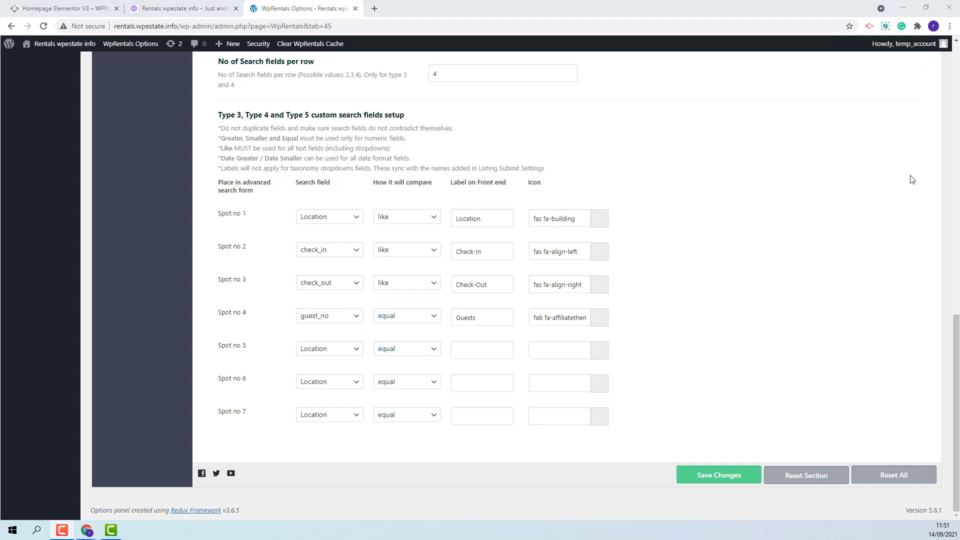
Set spot 5 to First Category with like comparison and the adn icon.
left_click(350, 350)
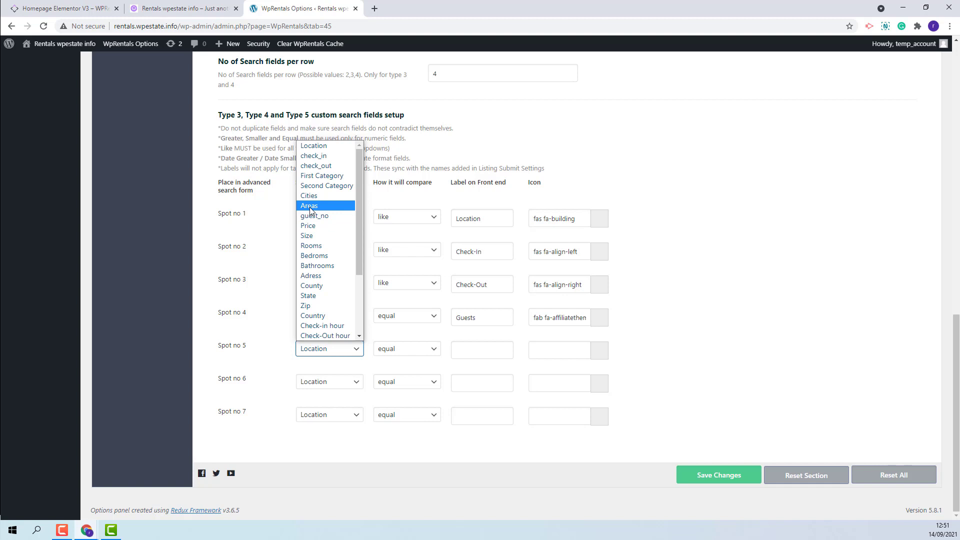
left_click(419, 352)
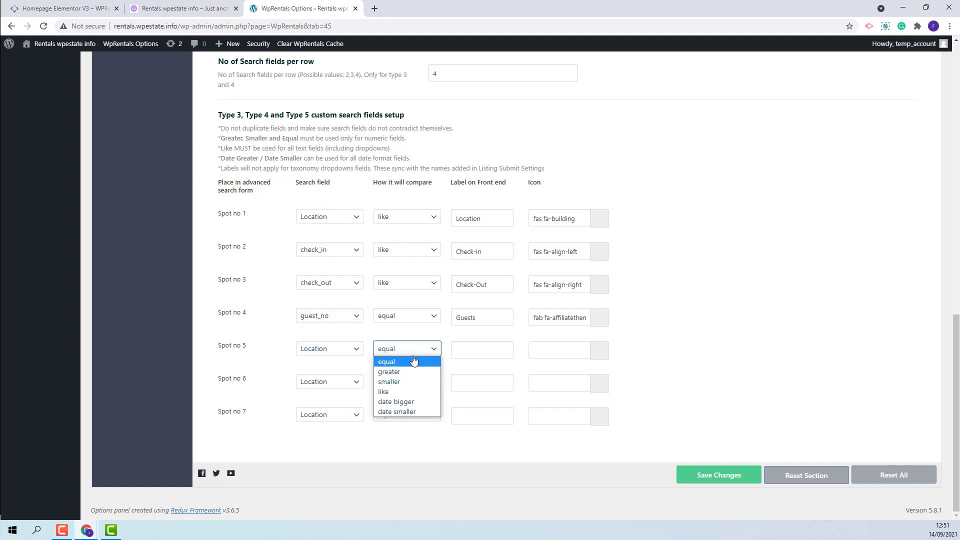
left_click(387, 392)
left_click(350, 352)
left_click(335, 179)
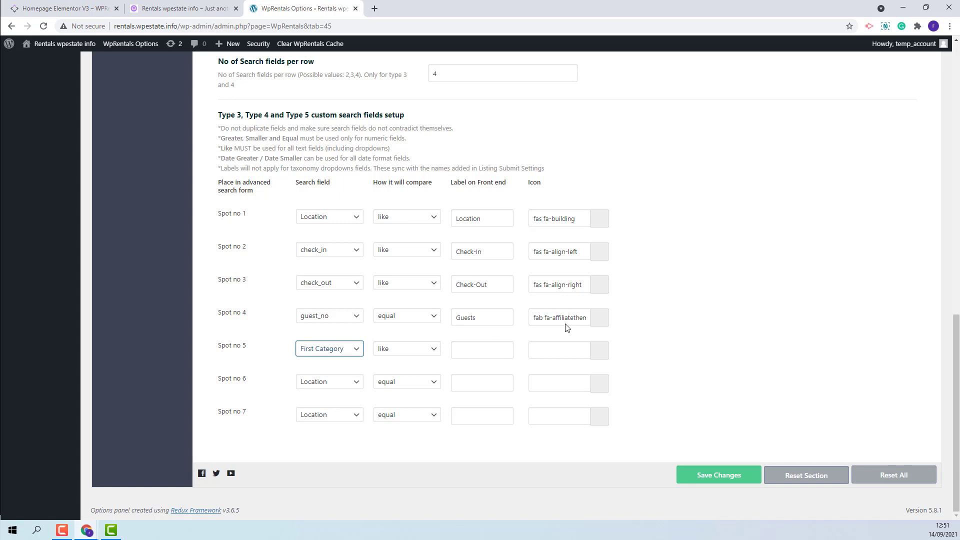
left_click(607, 356)
left_click(599, 354)
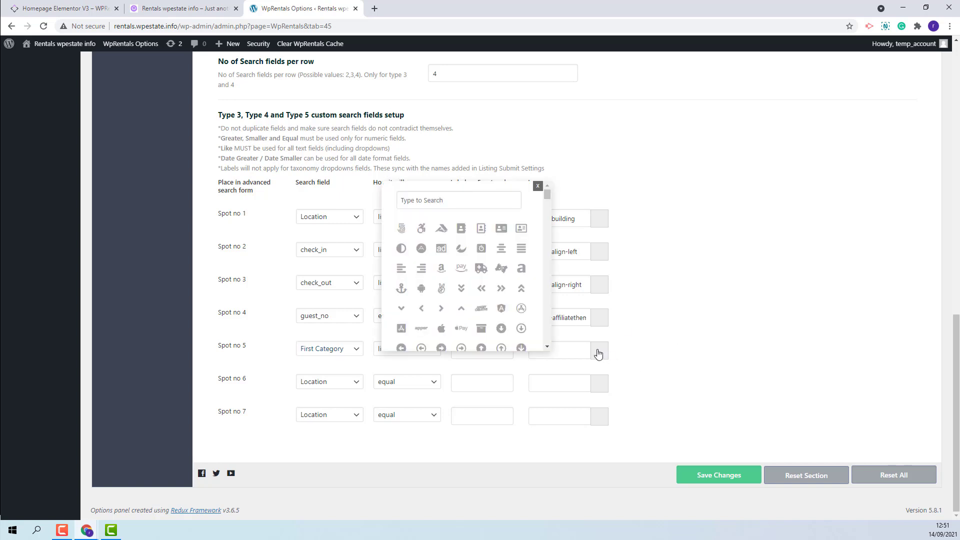
left_click(421, 249)
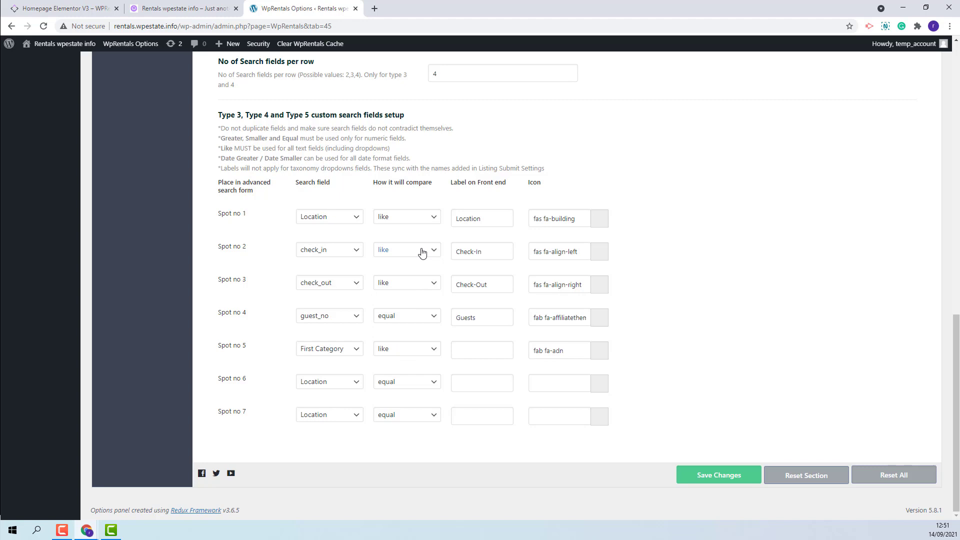
scroll(83, 385, "up", 10)
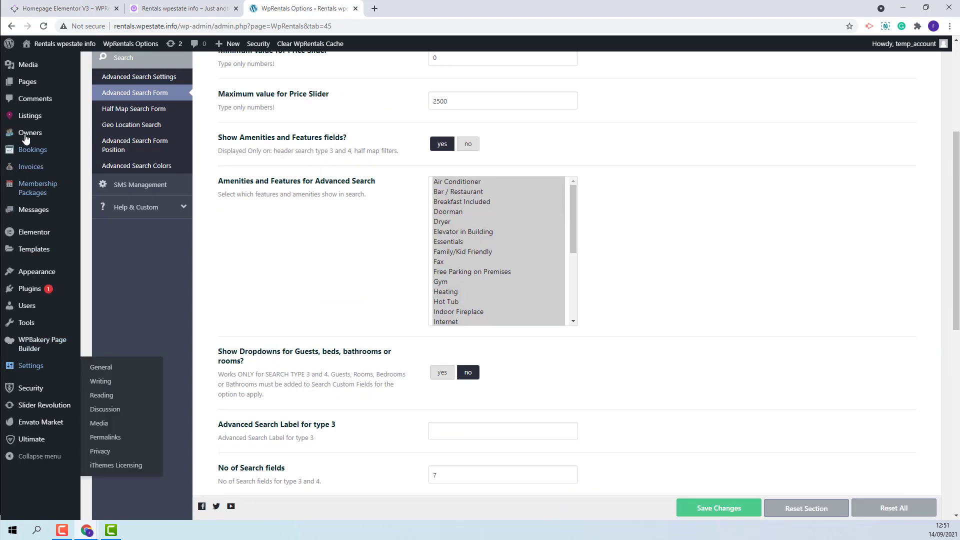
mouse_move(30, 116)
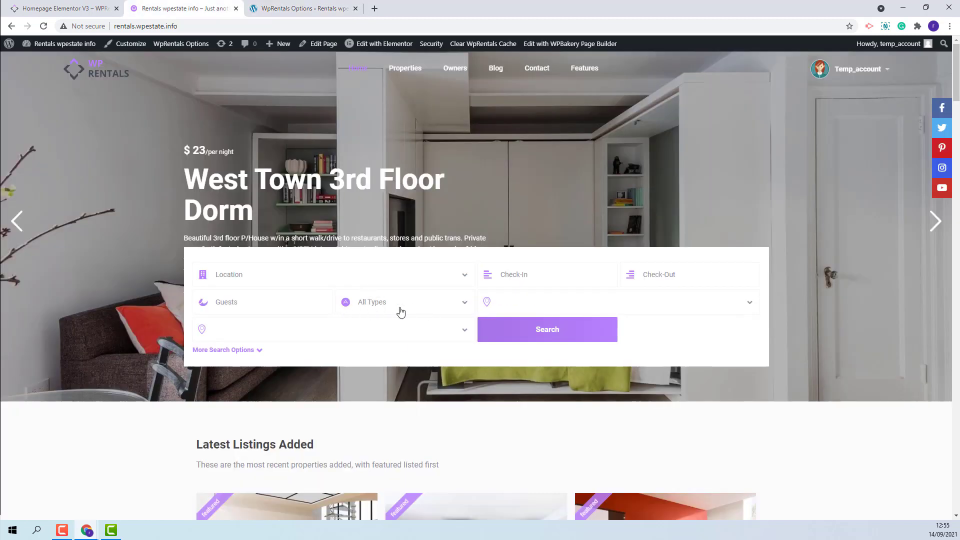
Set spot 6 to Country, compared with like, labelled 'Country' with the fas fa-adjust icon, and save.
left_click(463, 307)
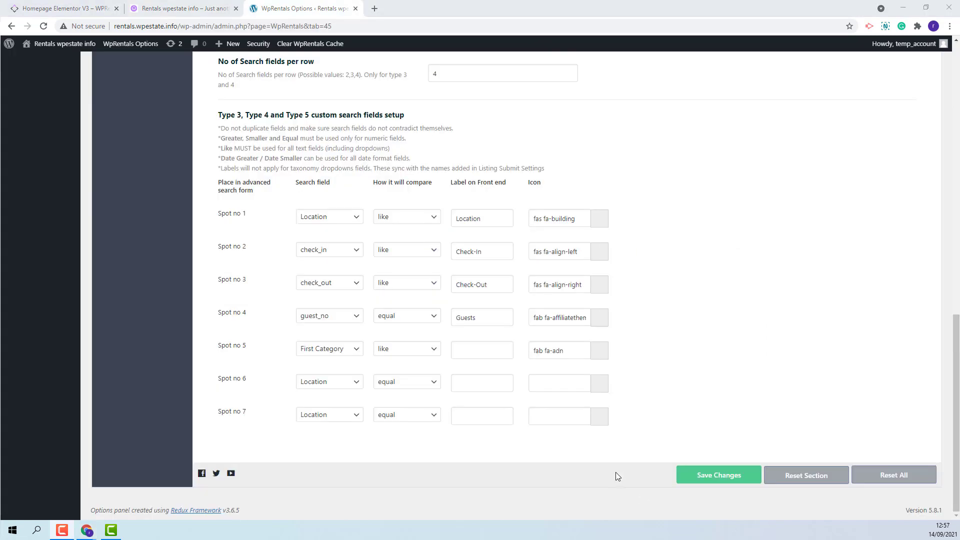
left_click(313, 382)
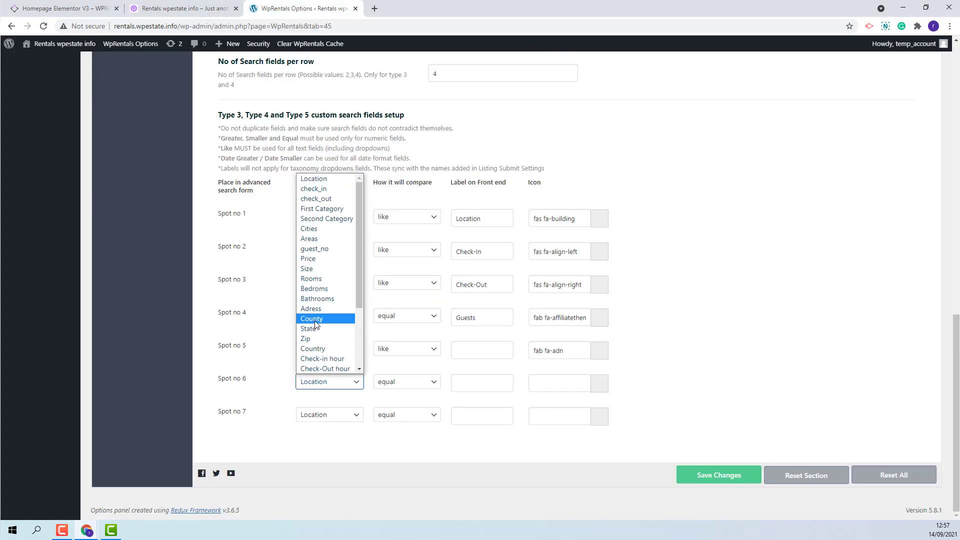
left_click(315, 350)
left_click(413, 386)
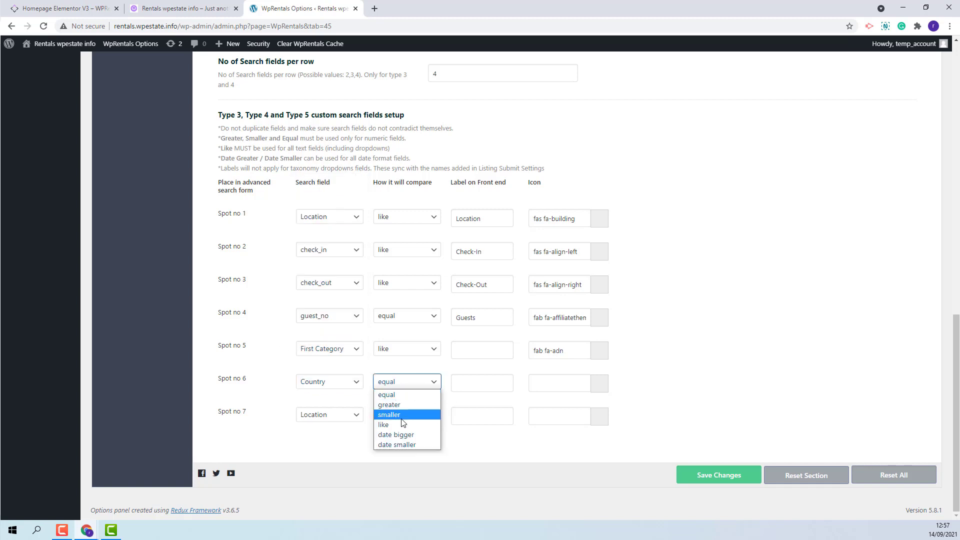
left_click(403, 425)
left_click(462, 384)
type("Country")
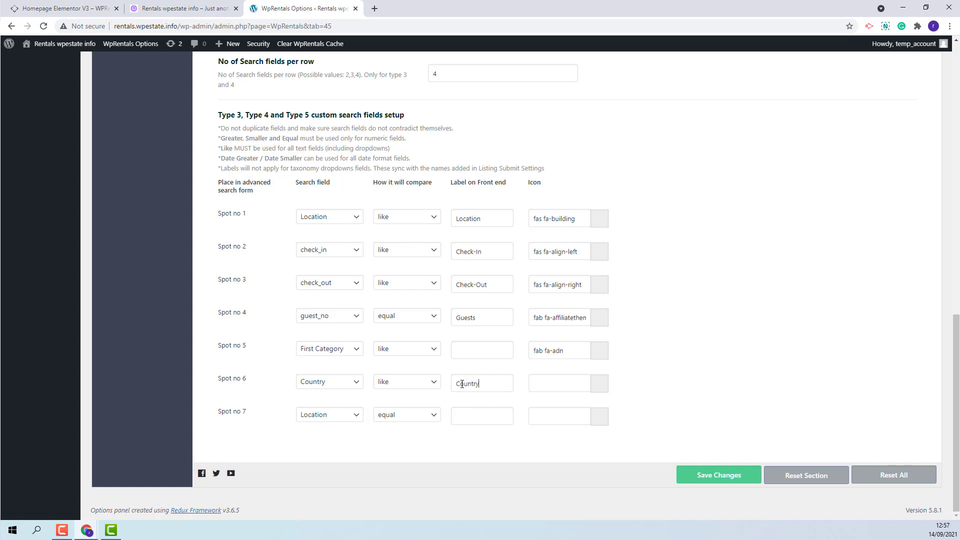
left_click(600, 385)
left_click(401, 248)
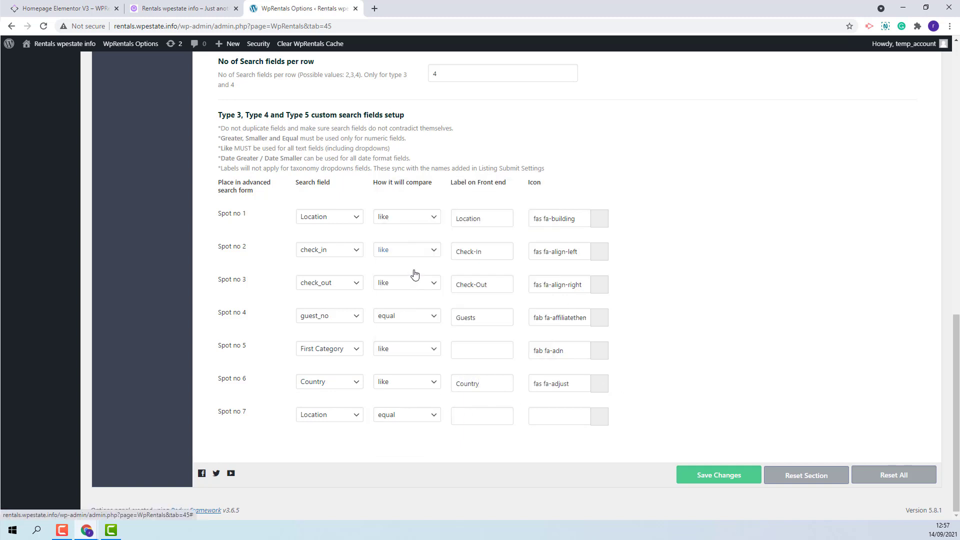
left_click(732, 481)
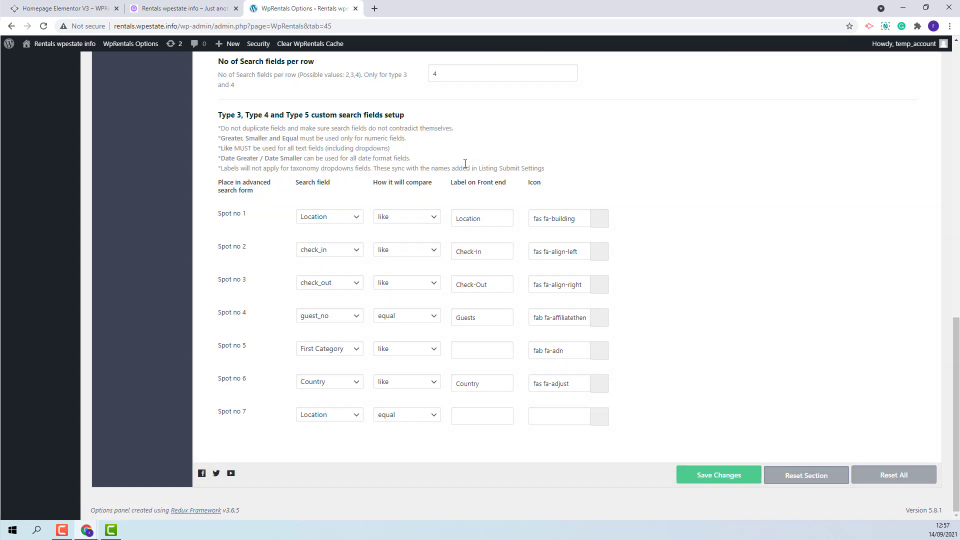
Preview the homepage's new All Countries dropdown, then return to WpRentals Options.
left_click(183, 8)
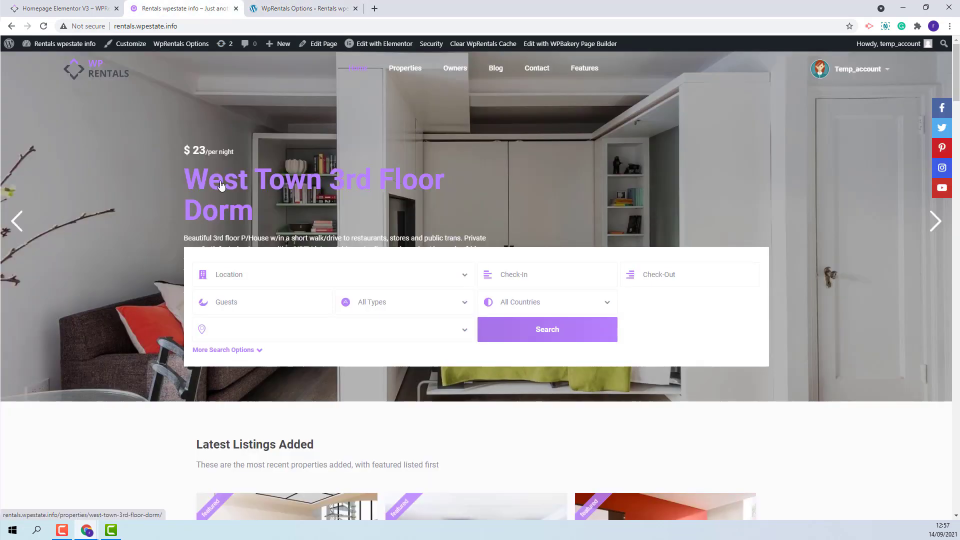
left_click(552, 306)
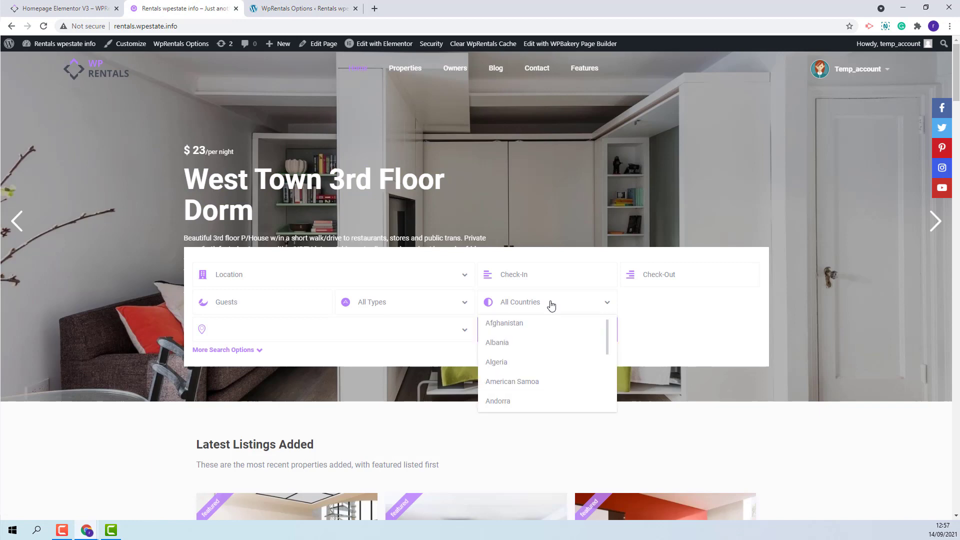
scroll(554, 331, "down", 10)
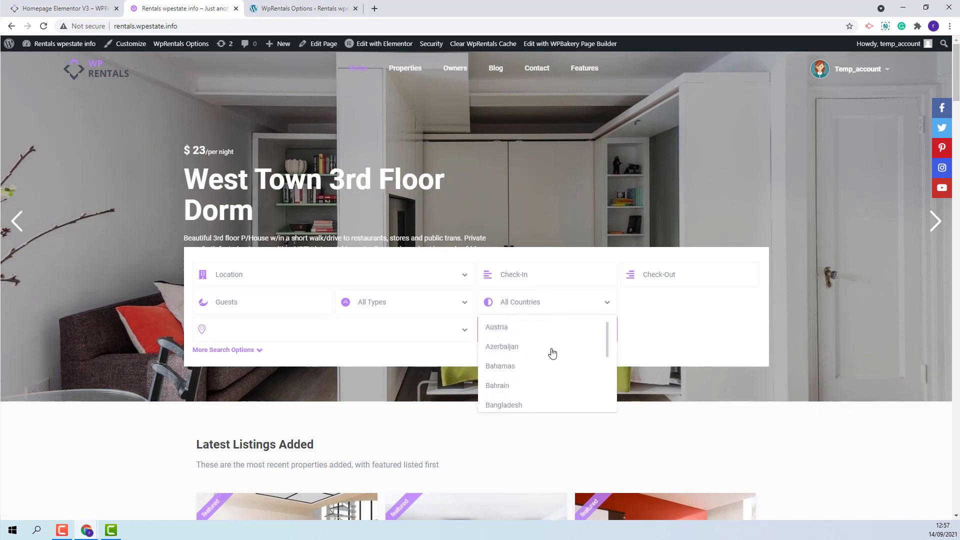
scroll(550, 360, "down", 15)
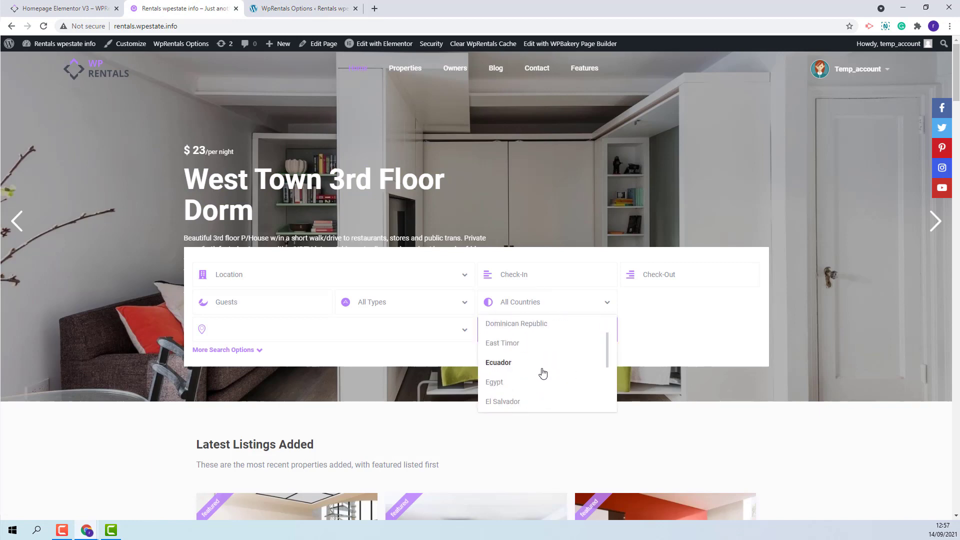
key("ctrl+Tab")
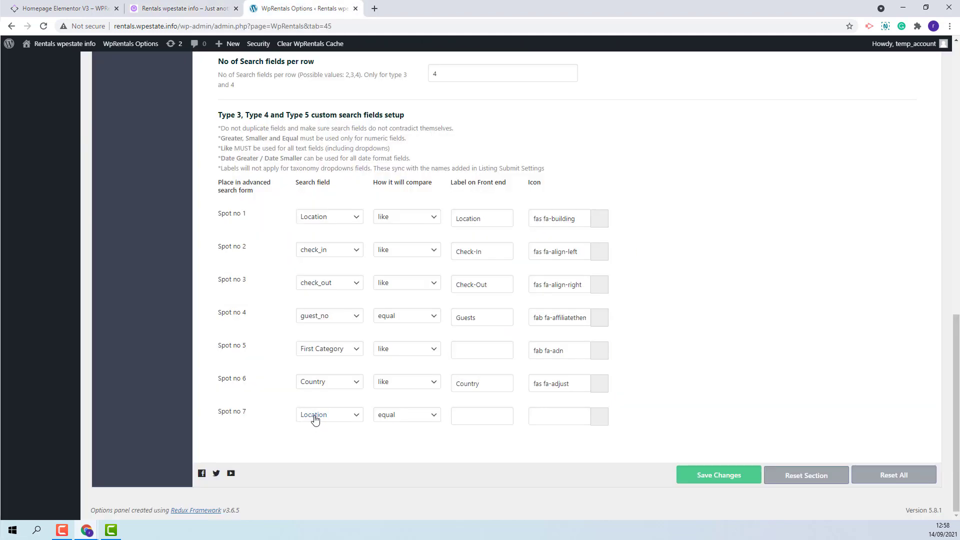
Turn Show Dropdowns for Guests, bathrooms and rooms back to yes.
left_click(315, 419)
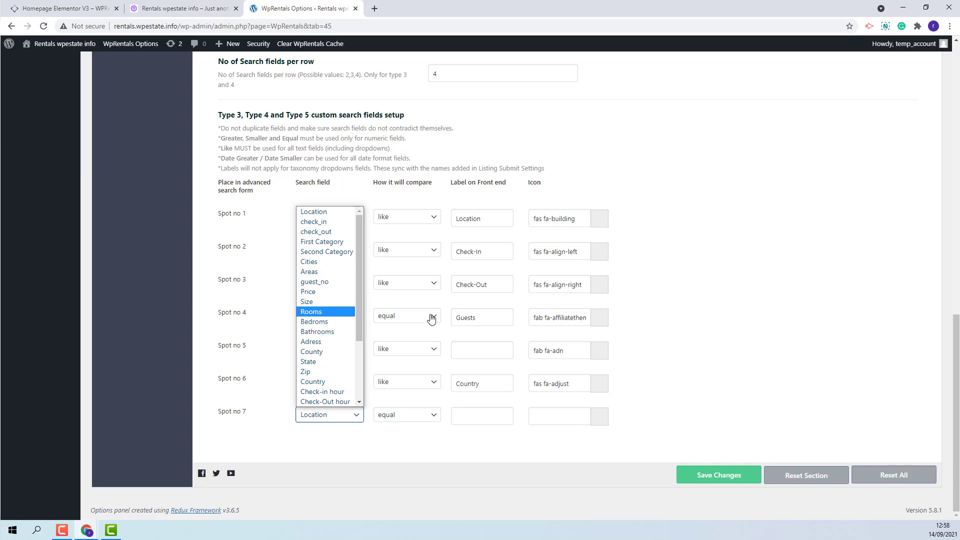
scroll(441, 305, "up", 3)
scroll(441, 305, "up", 1)
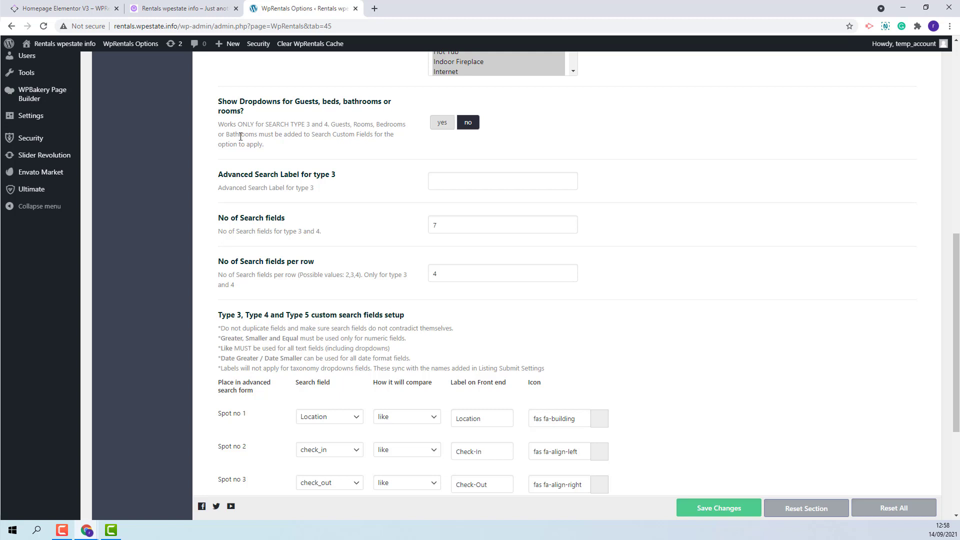
left_click(440, 134)
scroll(711, 313, "down", 4)
Set spot 7 to Bathrooms with equal comparison, label 'Bath' and the fas fa-archive icon, and save.
left_click(330, 414)
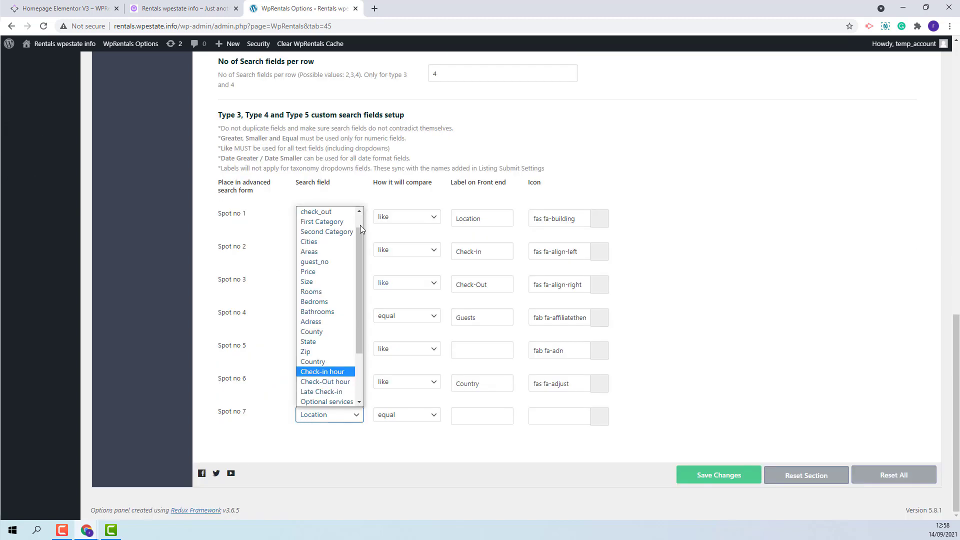
left_click(325, 318)
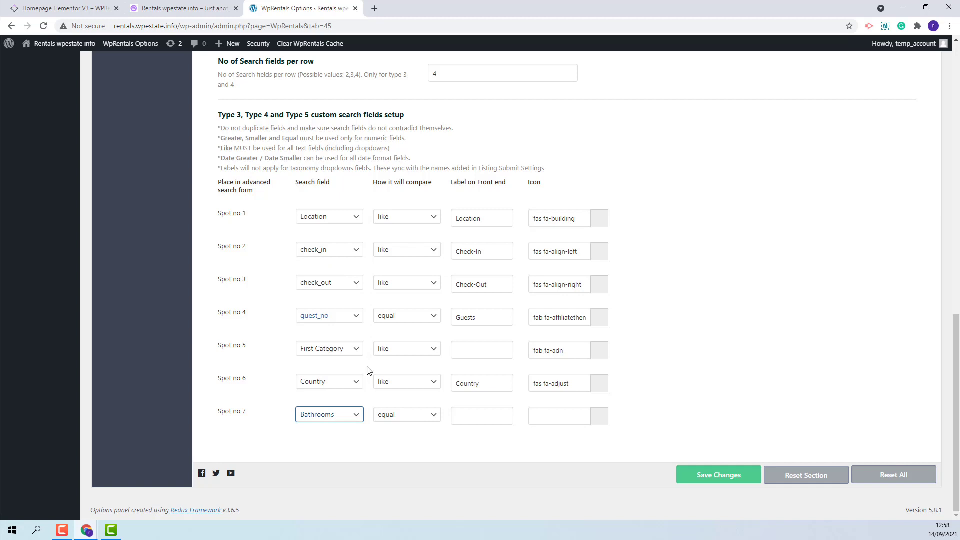
left_click(413, 419)
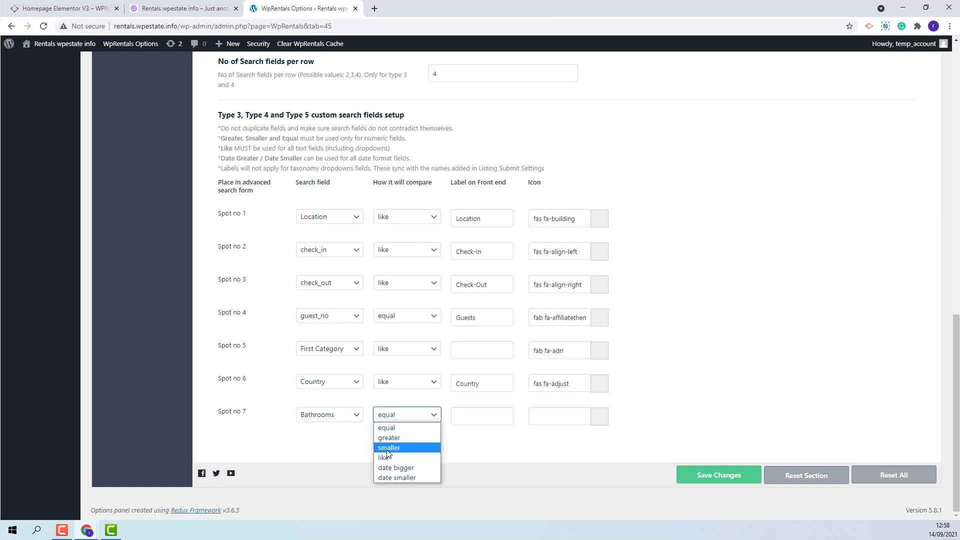
left_click(480, 421)
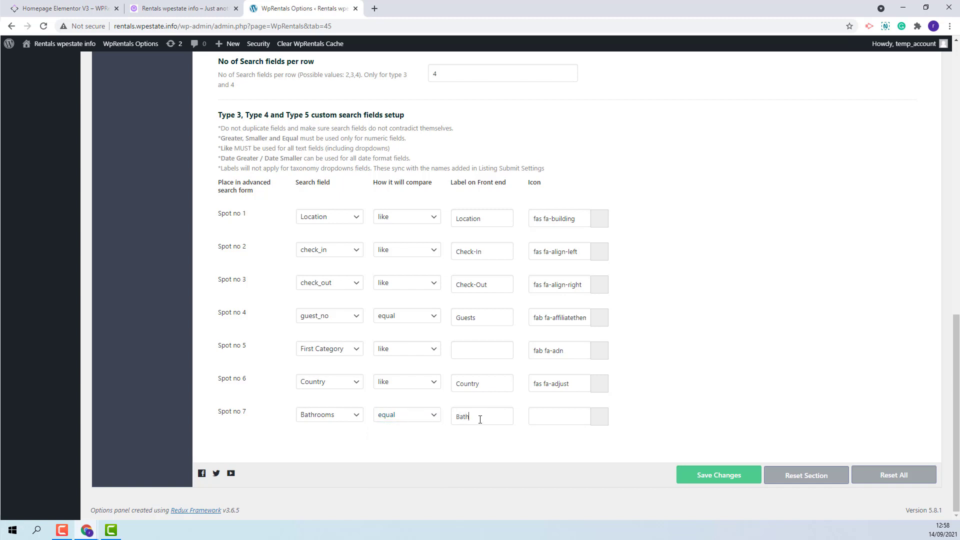
left_click(599, 419)
left_click(481, 328)
left_click(714, 482)
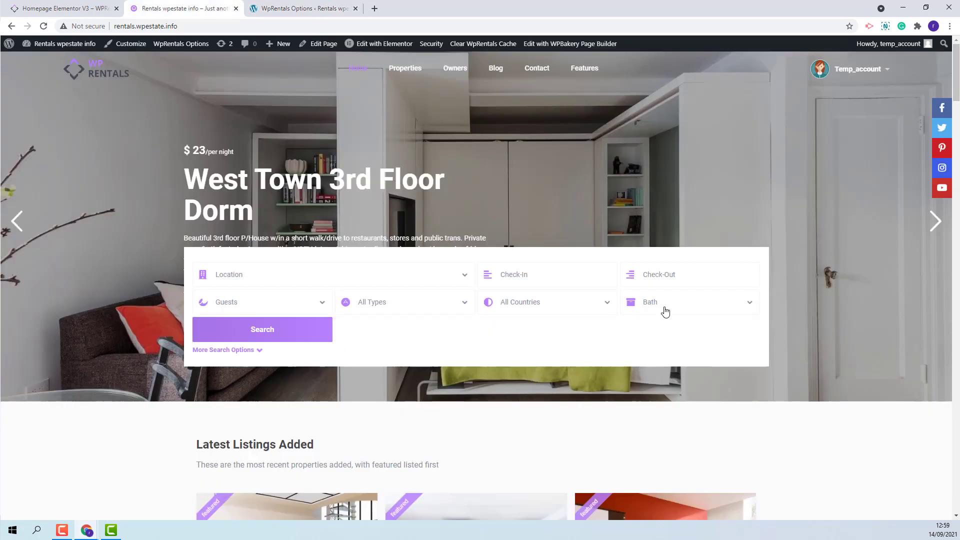
left_click(665, 306)
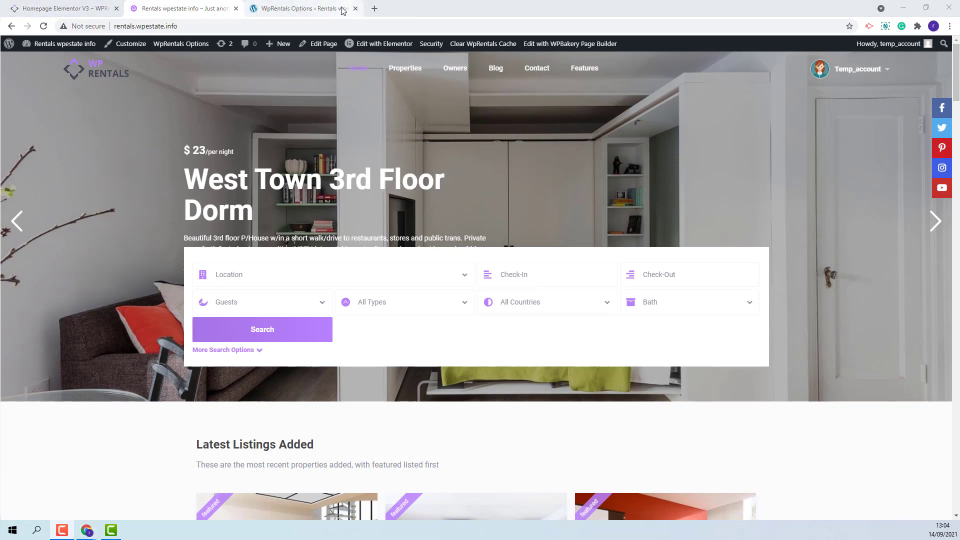
left_click(325, 9)
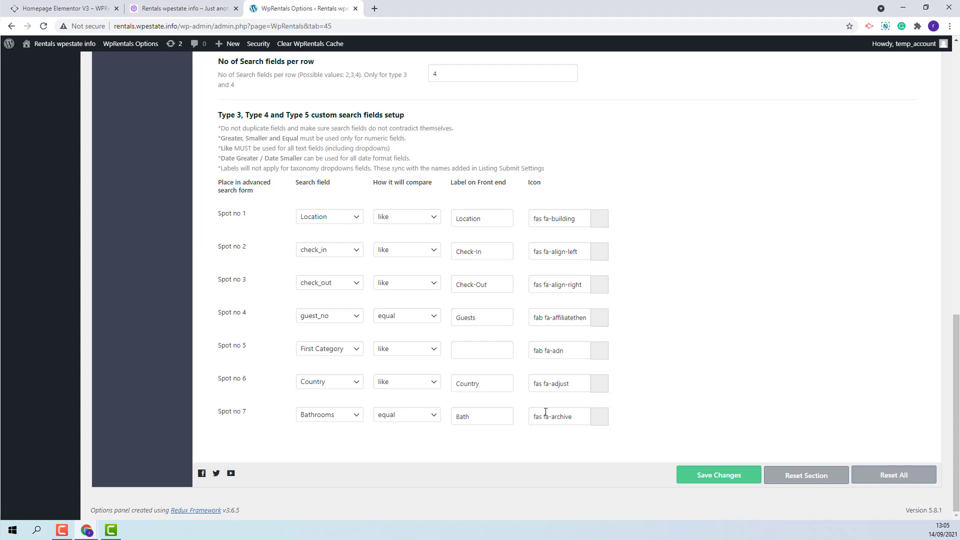
scroll(546, 411, "up", 4)
scroll(546, 412, "up", 10)
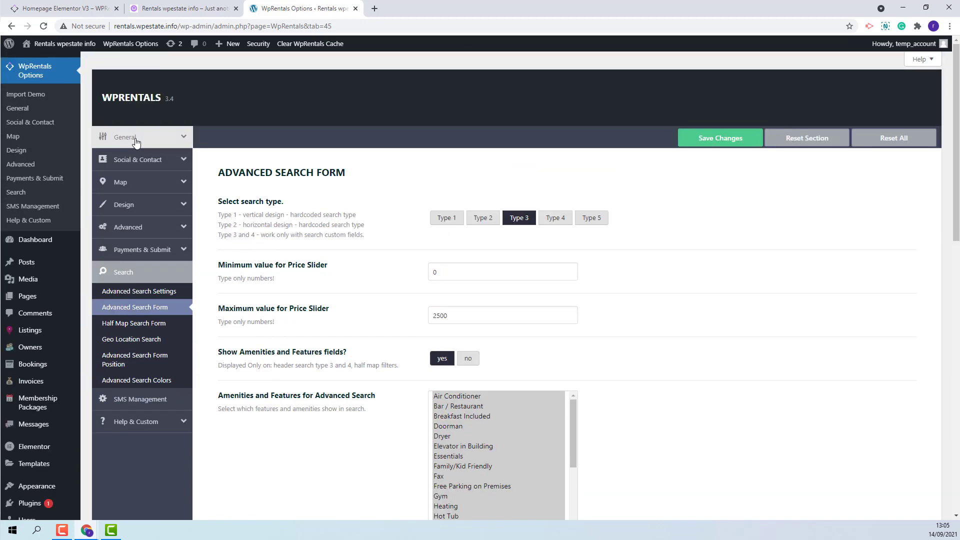
Review the Custom Fields list, including Cancellation's field type, then open Advanced Search Settings.
left_click(131, 138)
left_click(122, 268)
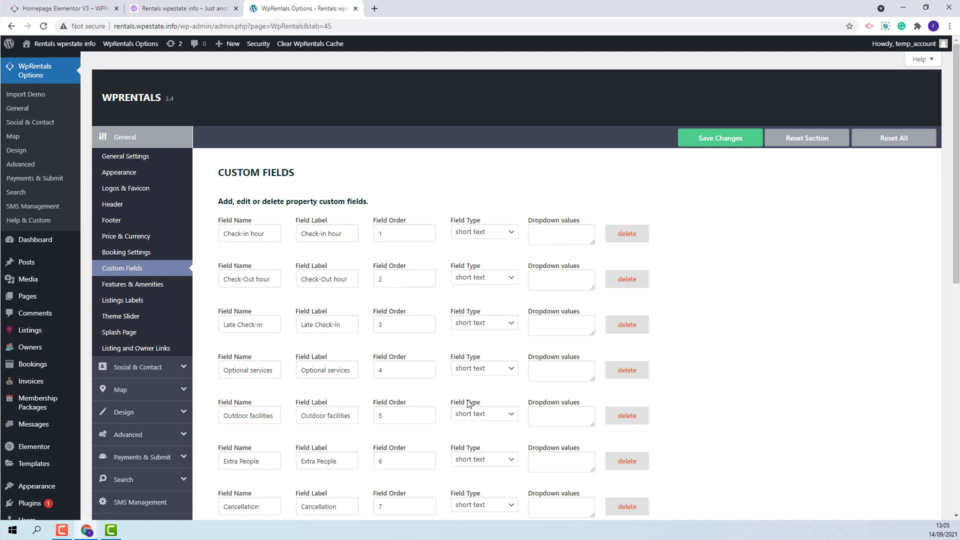
scroll(506, 232, "down", 4)
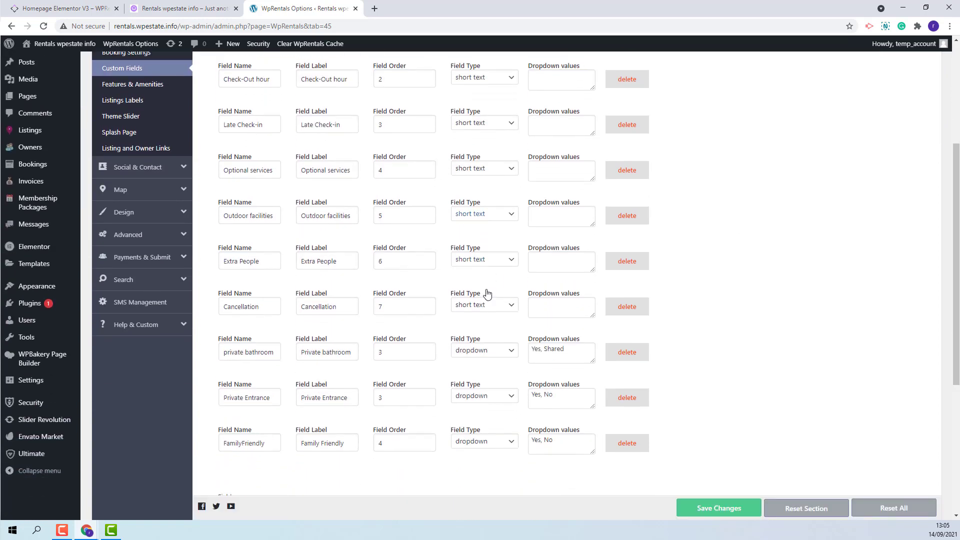
scroll(487, 294, "down", 1)
left_click(480, 259)
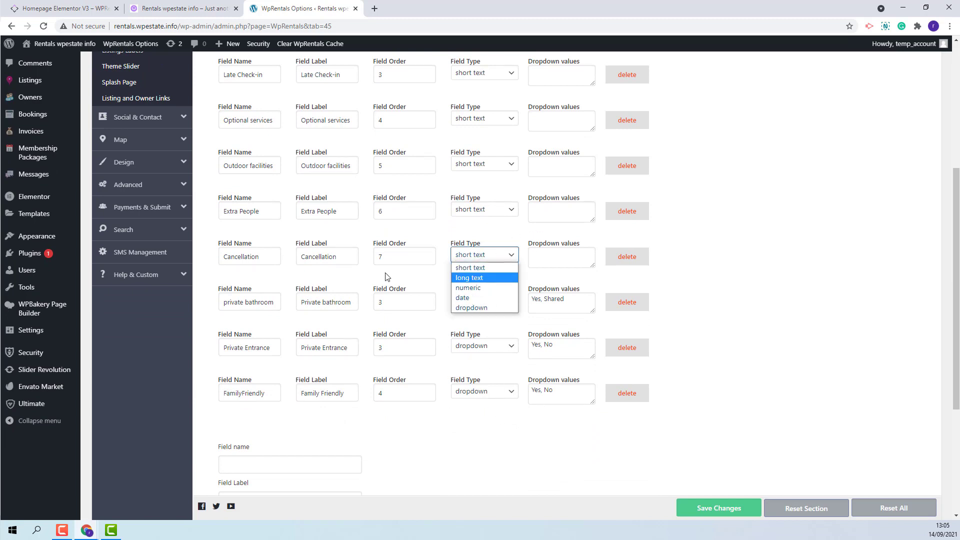
scroll(332, 200, "up", 3)
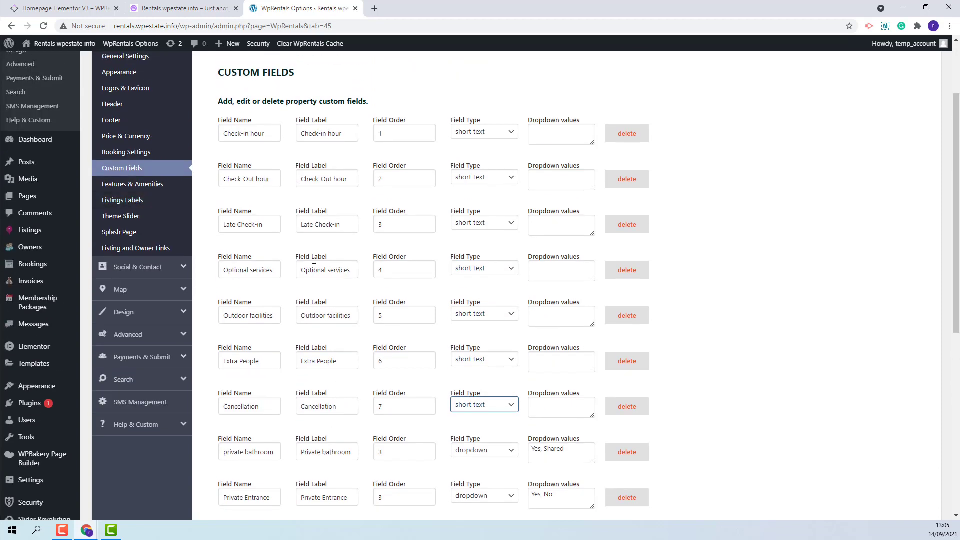
scroll(606, 317, "down", 3)
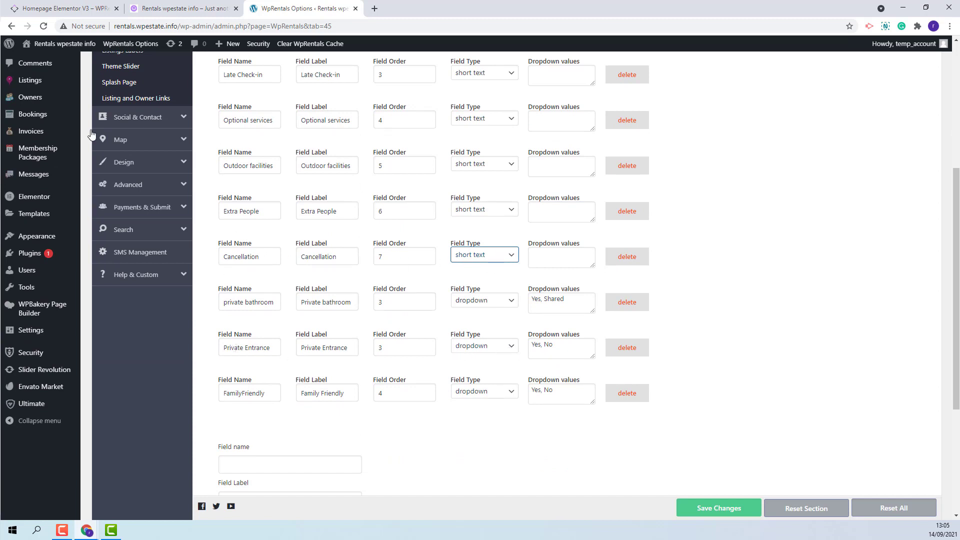
left_click(141, 230)
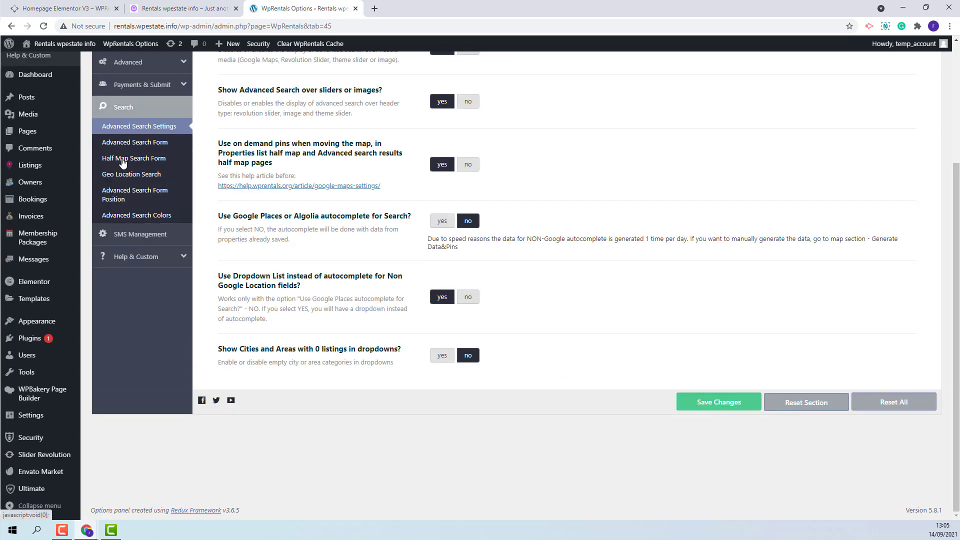
Set the number of search fields to 10 and clear the site cache.
left_click(107, 143)
scroll(420, 247, "down", 6)
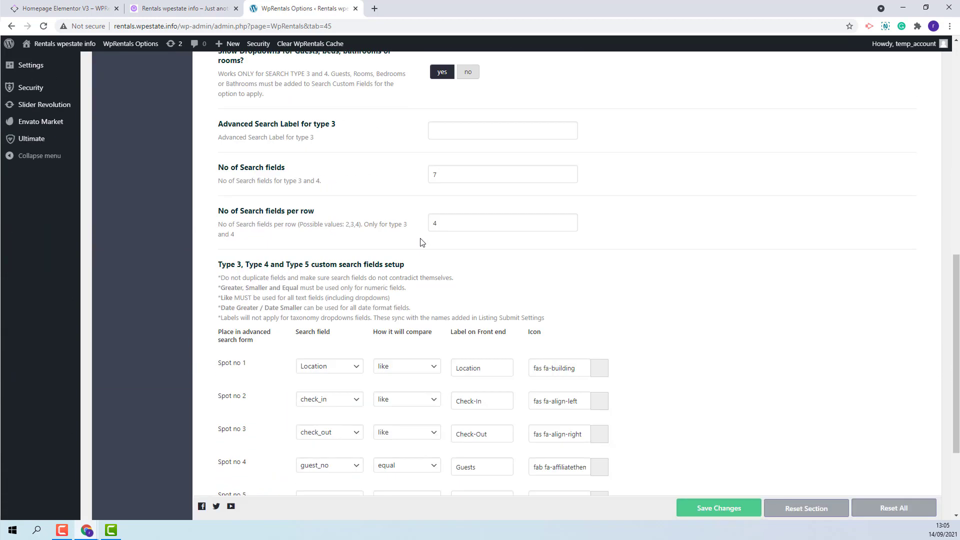
left_click_drag(445, 229, 414, 230)
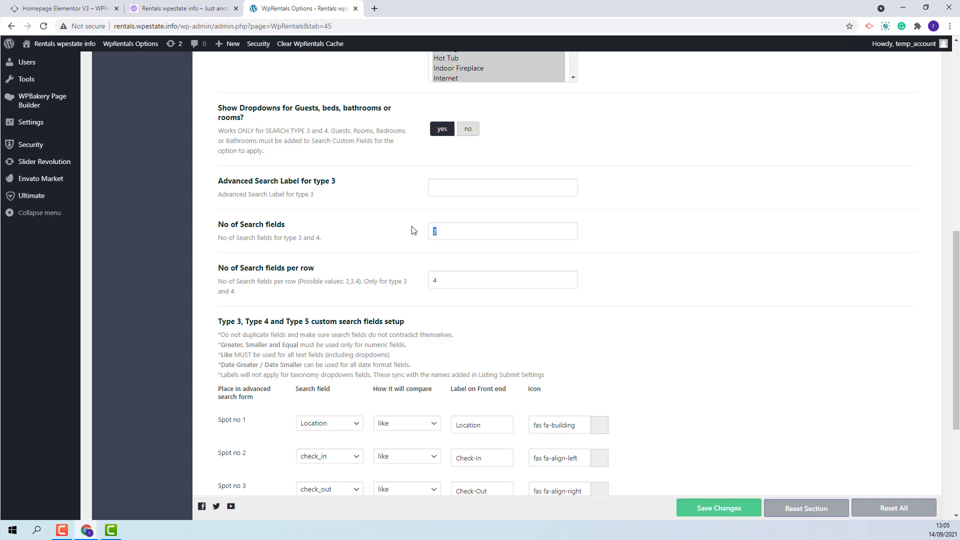
type("10")
scroll(414, 231, "down", 4)
mouse_move(248, 52)
left_click(338, 48)
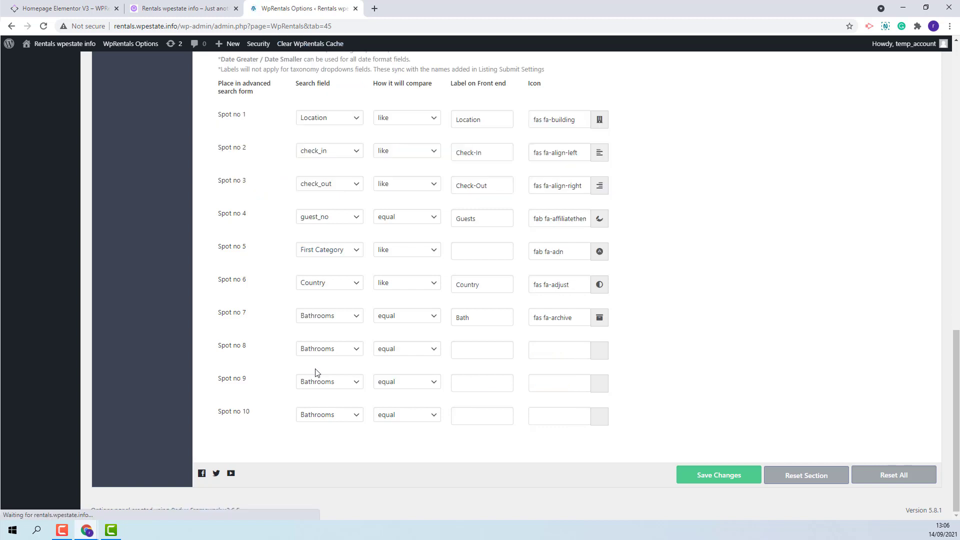
Set spot 8 to Cancellation, compared with like, labelled 'Cancelation'.
left_click(307, 349)
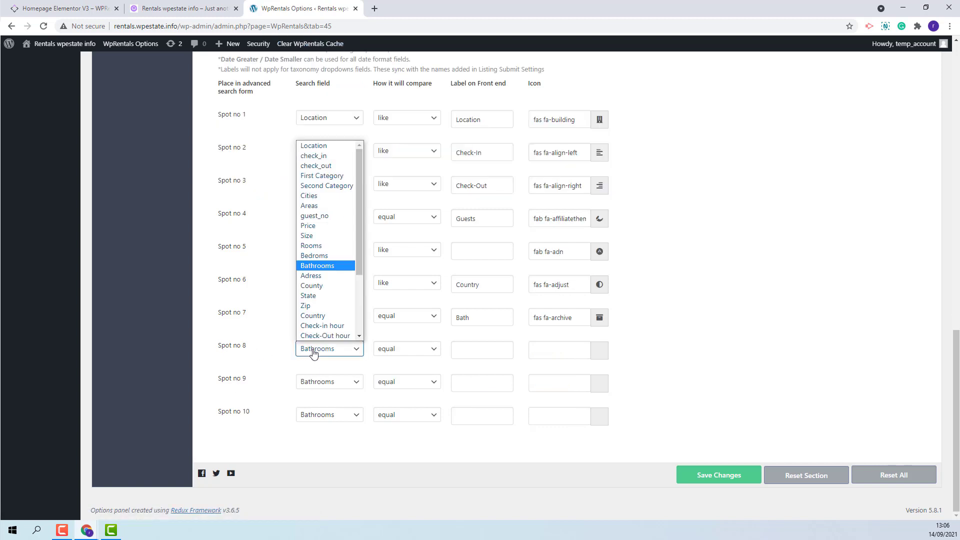
scroll(332, 306, "down", 3)
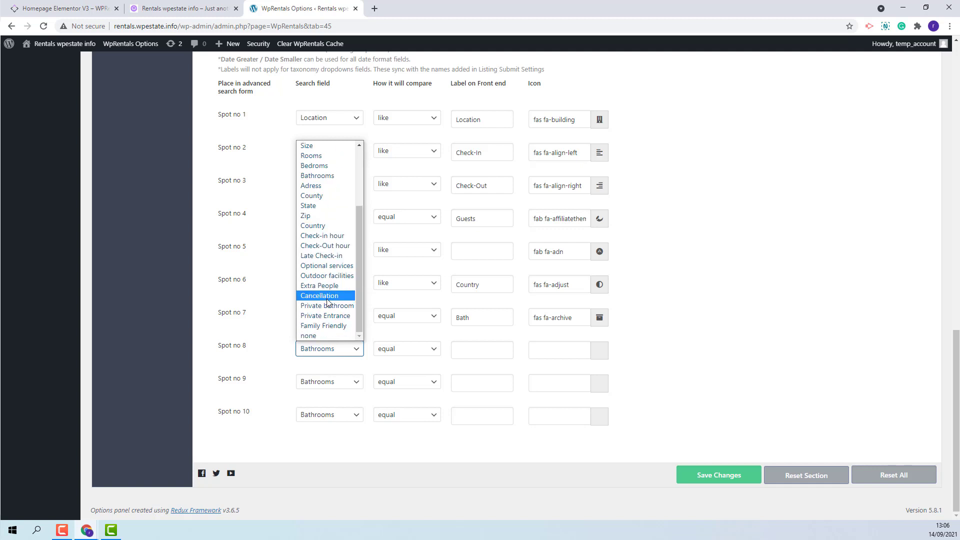
left_click(329, 299)
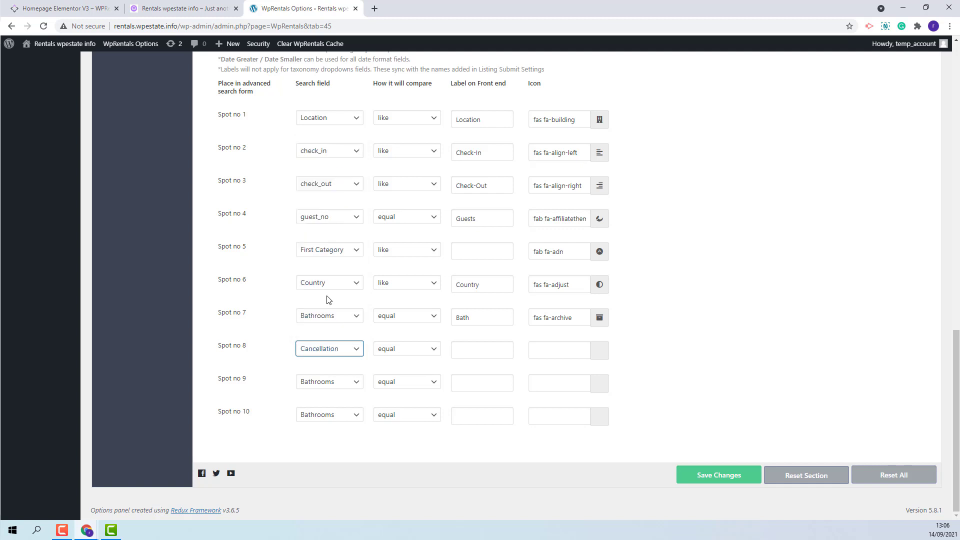
left_click(406, 355)
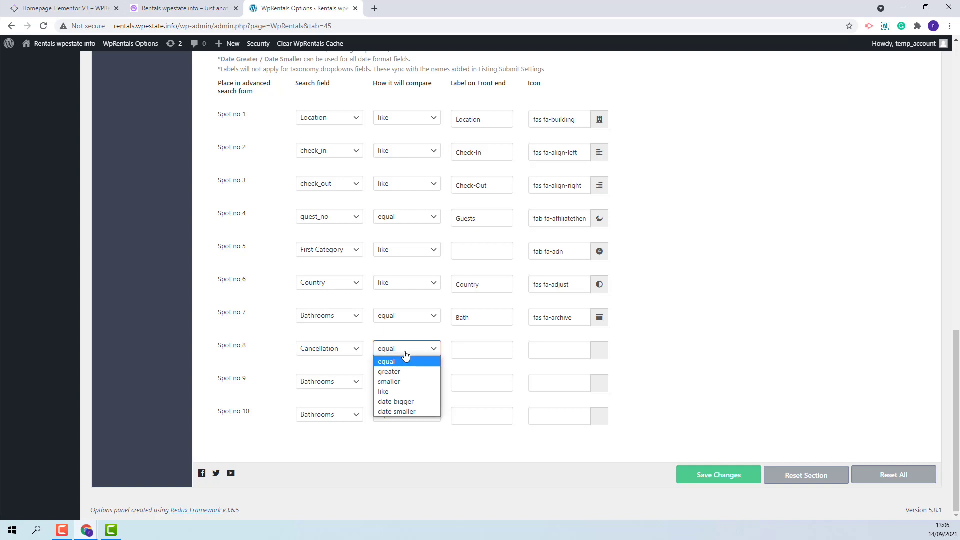
left_click(394, 389)
left_click(477, 345)
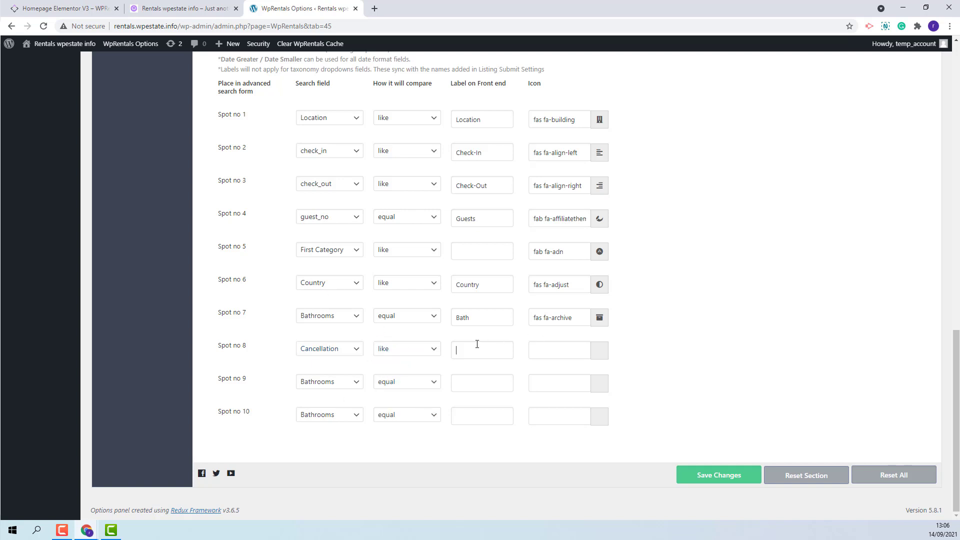
type("Cancelation")
Set spot 9 to Private Entrance, compared with like, with a pasted 'Private Entrance' label.
left_click(330, 383)
scroll(334, 325, "down", 3)
scroll(334, 325, "down", 1)
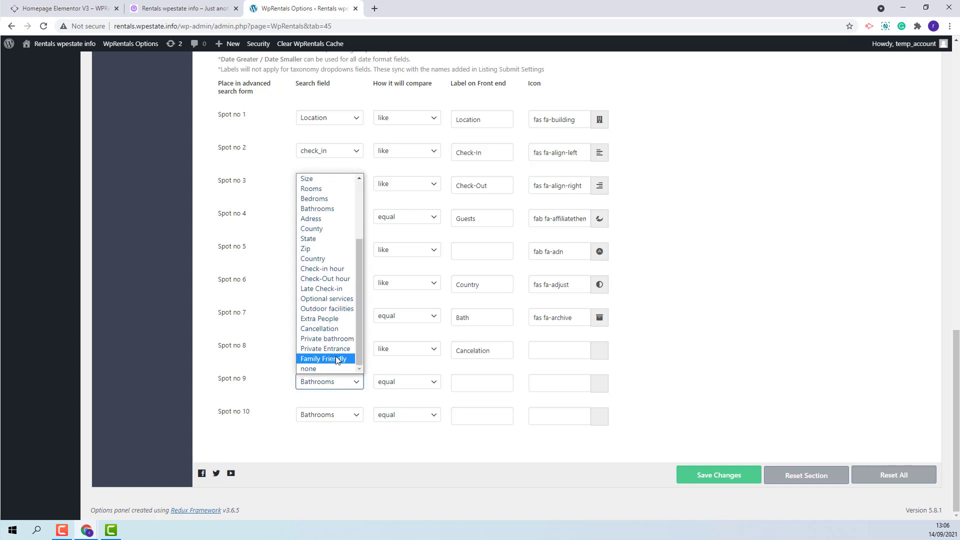
left_click(329, 349)
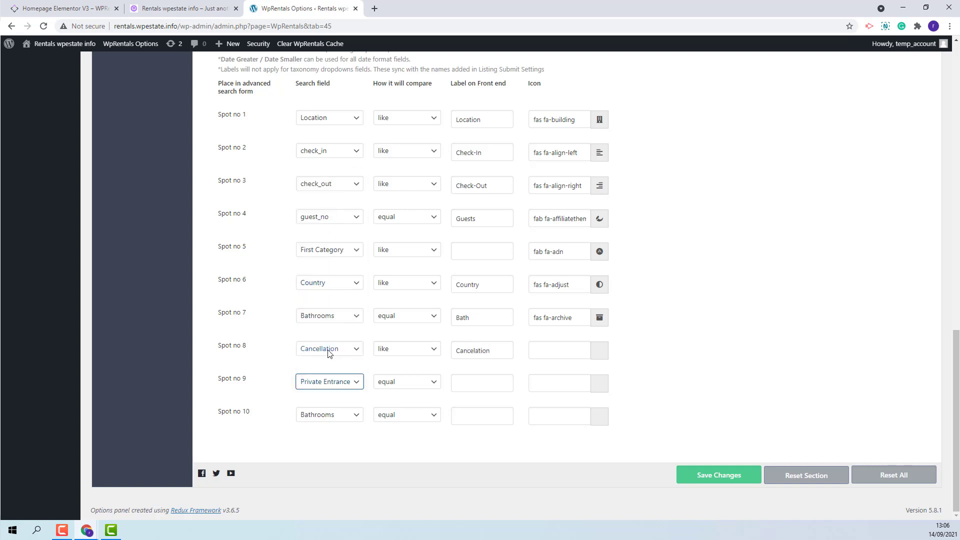
left_click(403, 383)
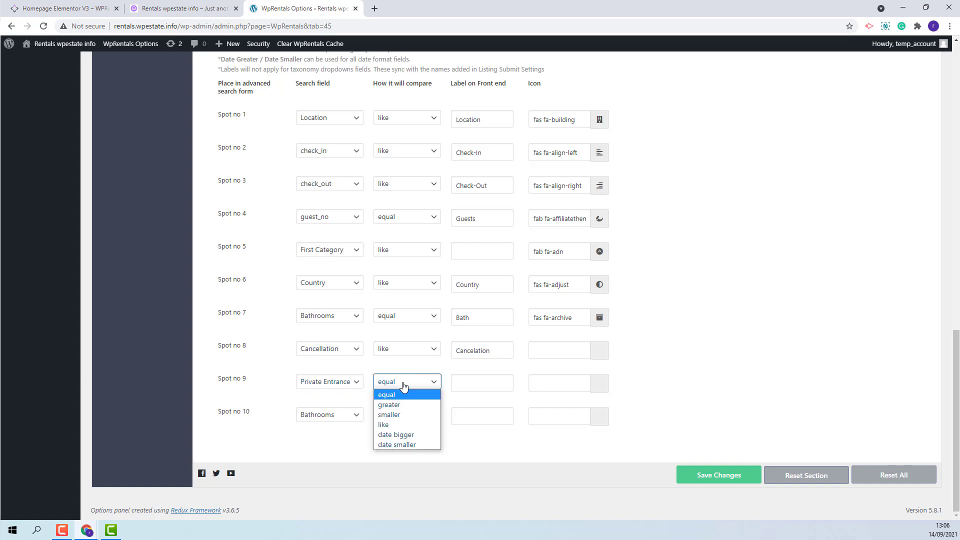
left_click(395, 425)
left_click(487, 386)
type("Private Entrance")
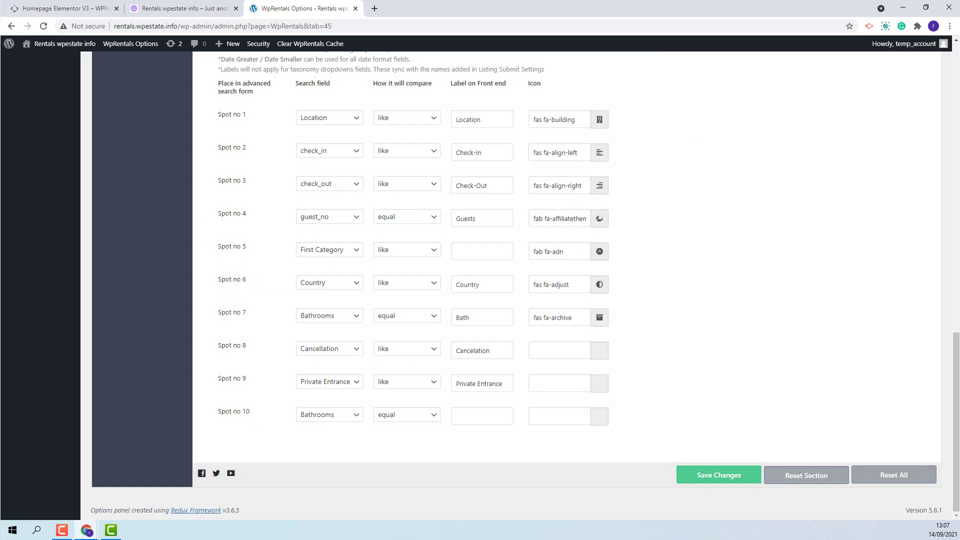
Set spot 10 to Price and save, then view the homepage's USD 0–2,500 price slider.
left_click(180, 8)
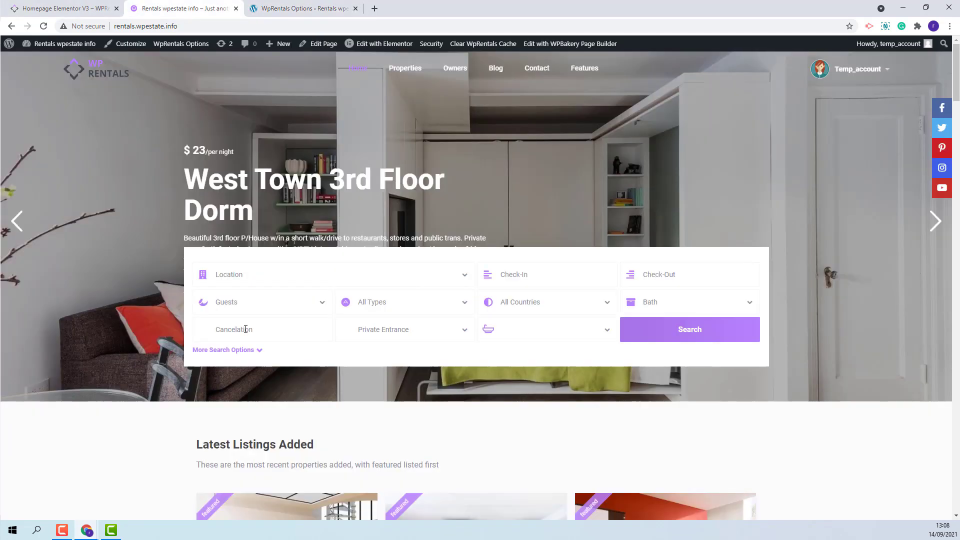
left_click(409, 331)
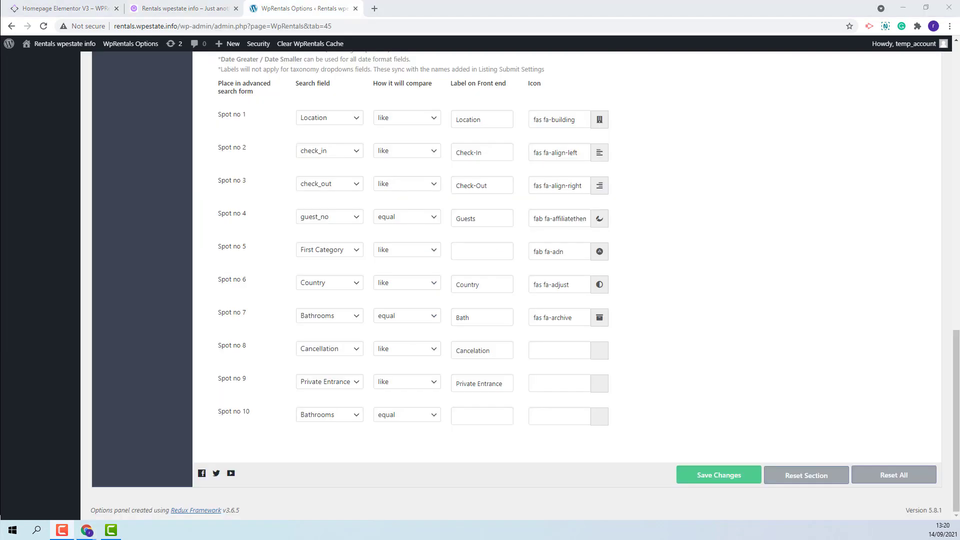
left_click(357, 417)
left_click(323, 294)
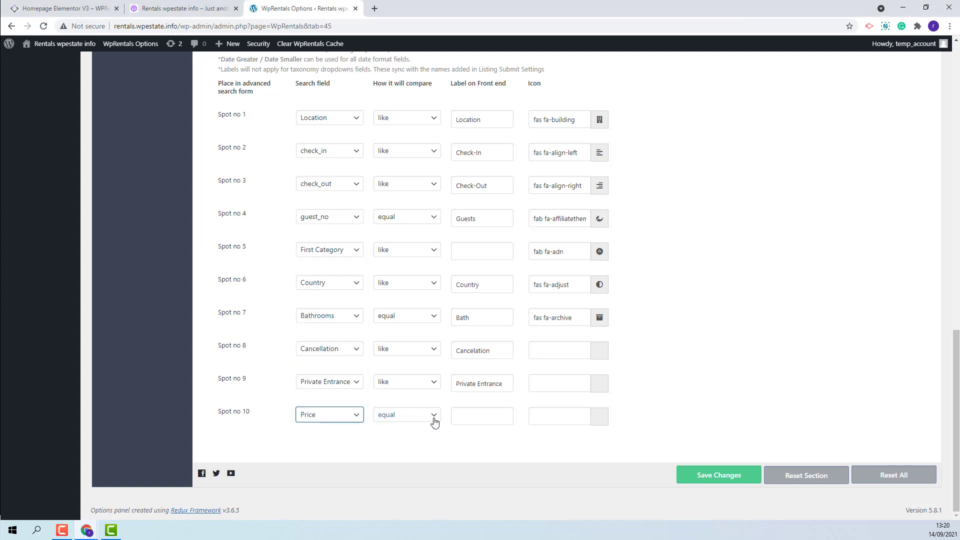
left_click(712, 474)
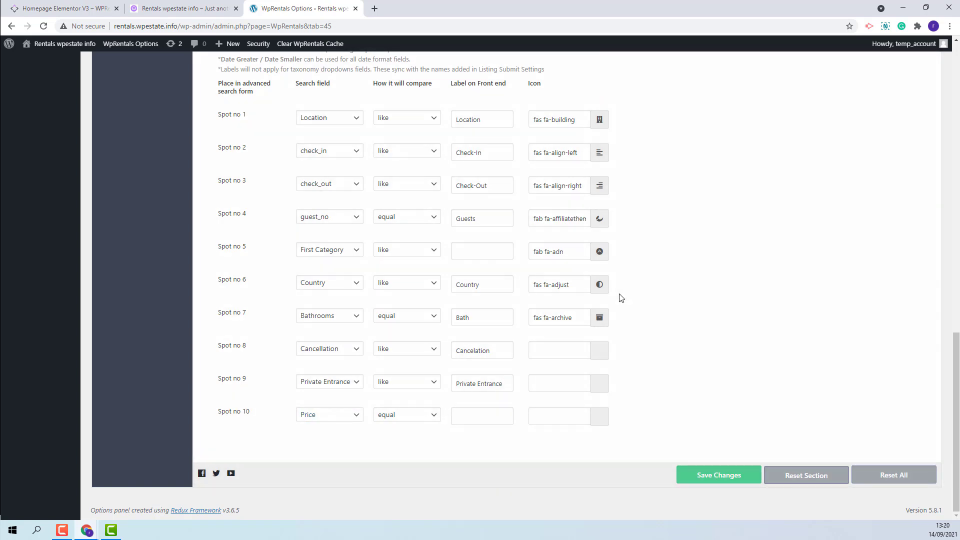
left_click(180, 8)
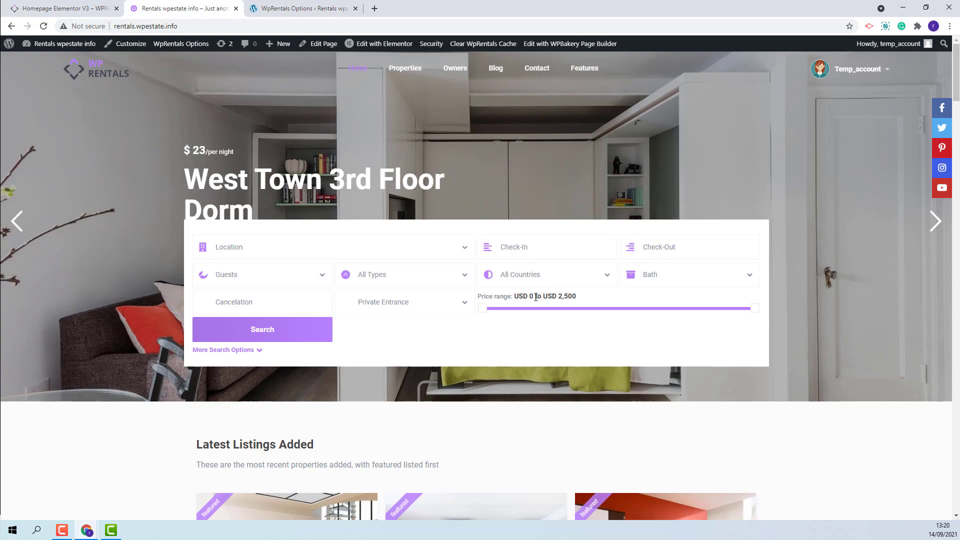
left_click(283, 8)
scroll(572, 280, "up", 8)
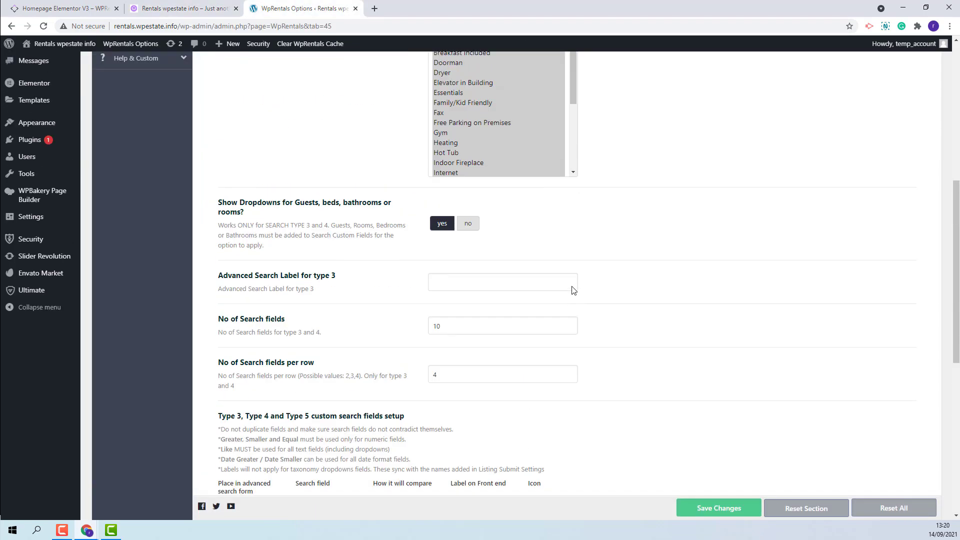
scroll(573, 291, "up", 7)
double_click(437, 265)
left_click_drag(464, 305, 408, 302)
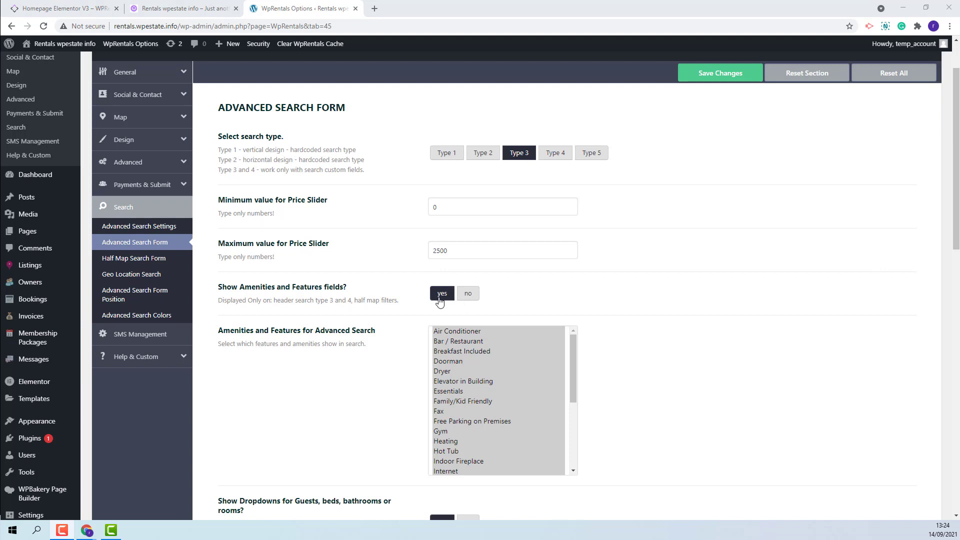
scroll(494, 381, "down", 2)
scroll(494, 381, "down", 2)
scroll(457, 435, "up", 6)
scroll(459, 475, "down", 3)
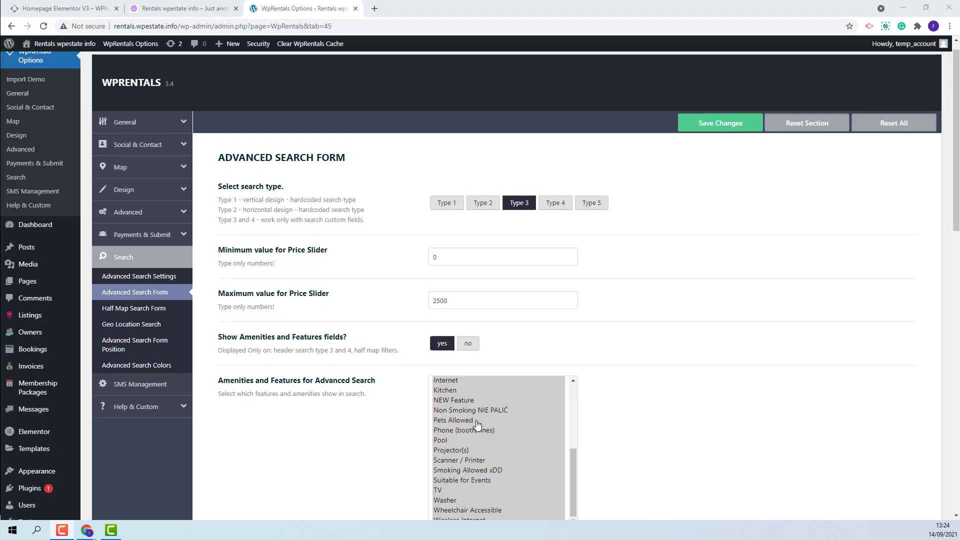
scroll(494, 450, "up", 3)
key("ctrl+shift+Tab")
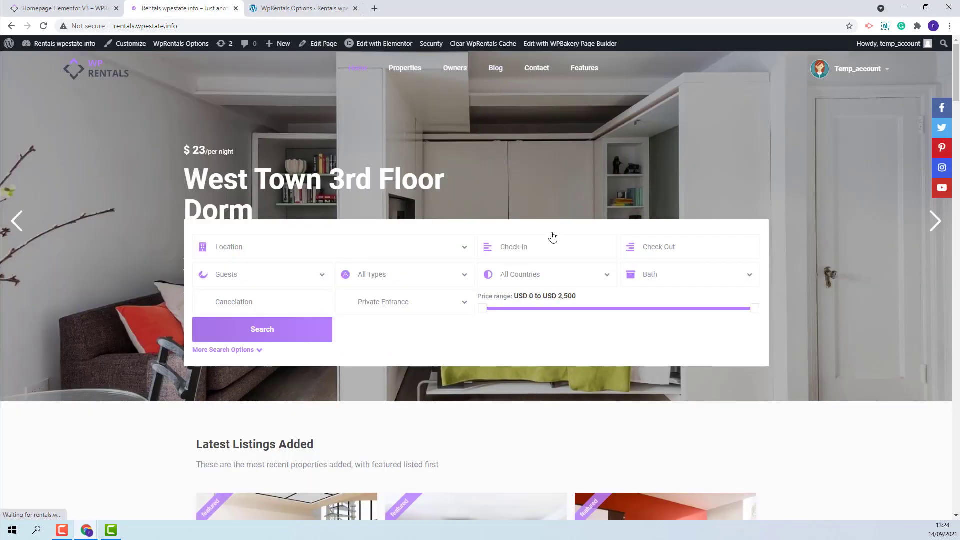
Select search Type 5, save, and view the vertical search form on the homepage.
left_click(222, 350)
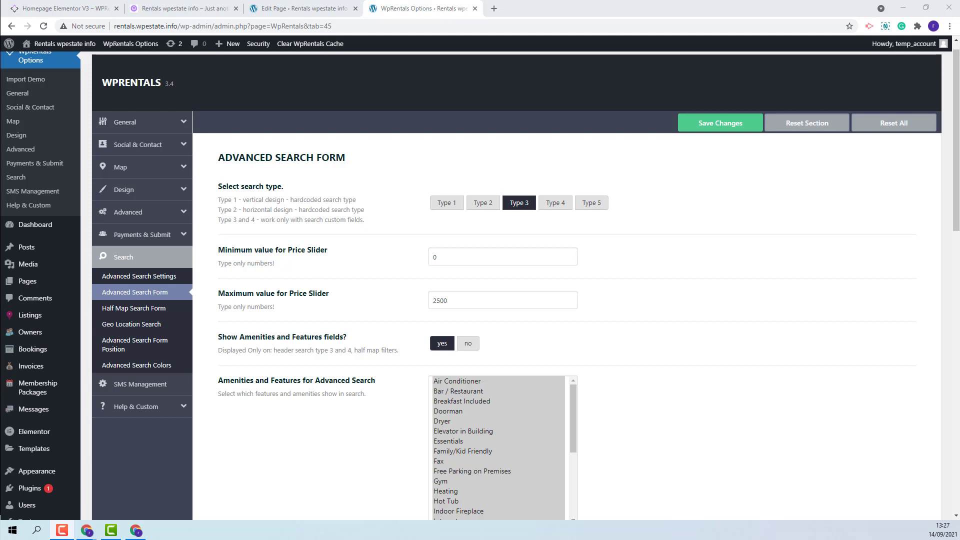
left_click(592, 209)
left_click(733, 134)
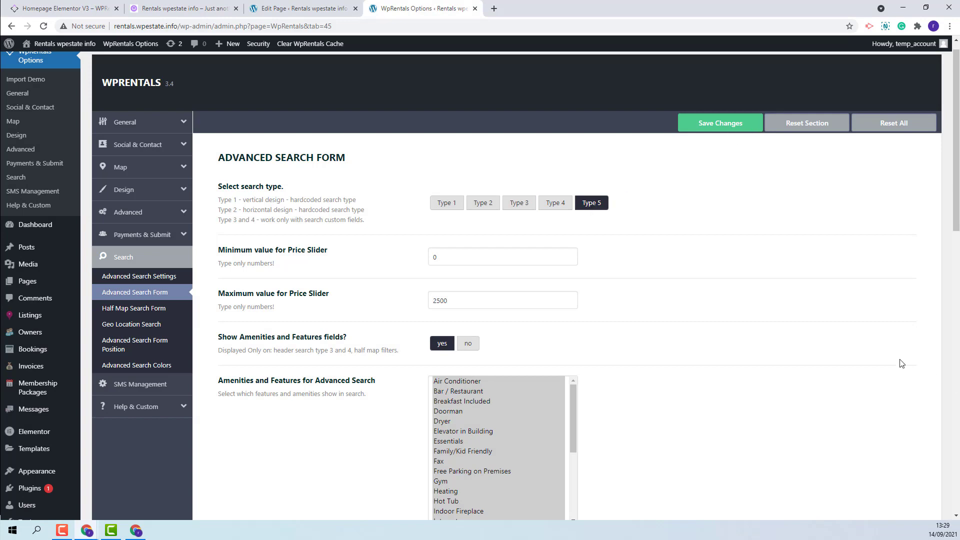
scroll(787, 364, "down", 15)
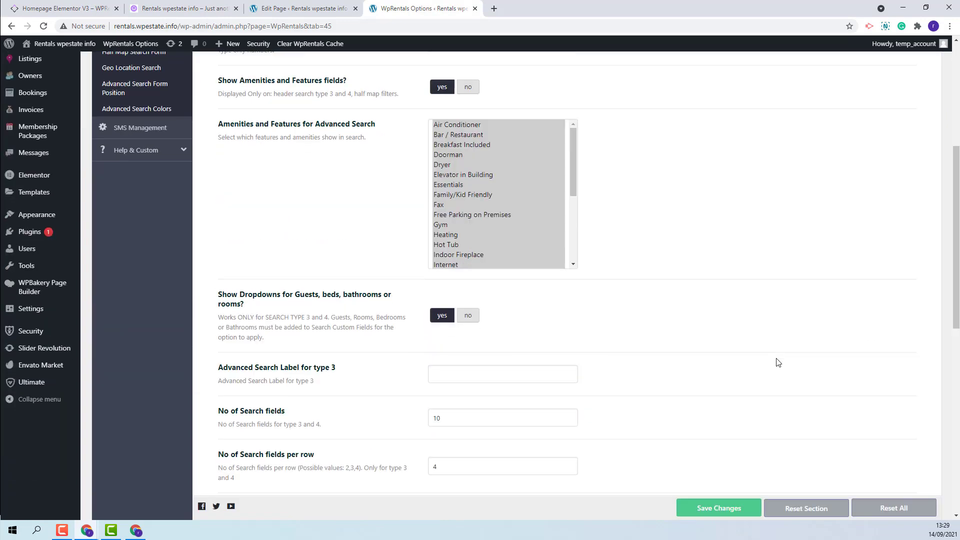
scroll(780, 349, "up", 12)
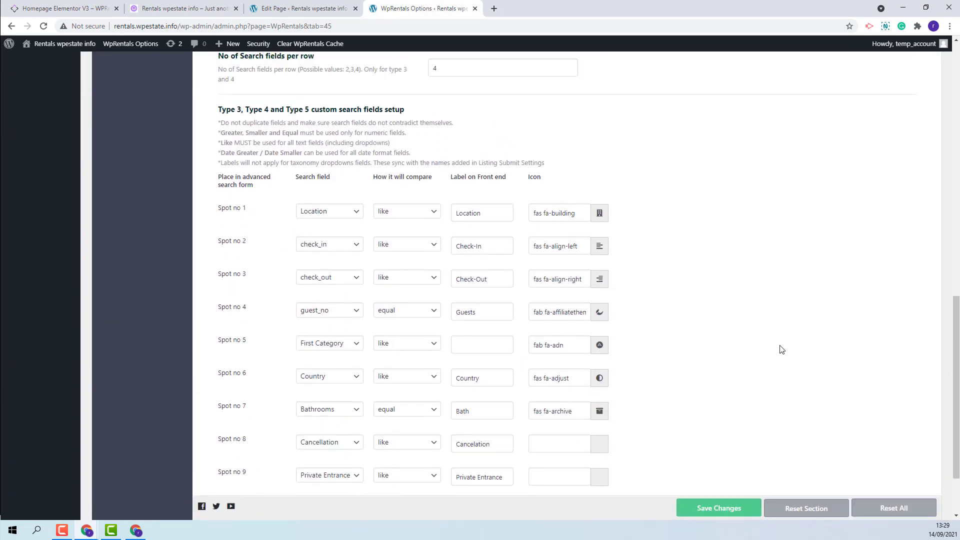
scroll(814, 343, "up", 3)
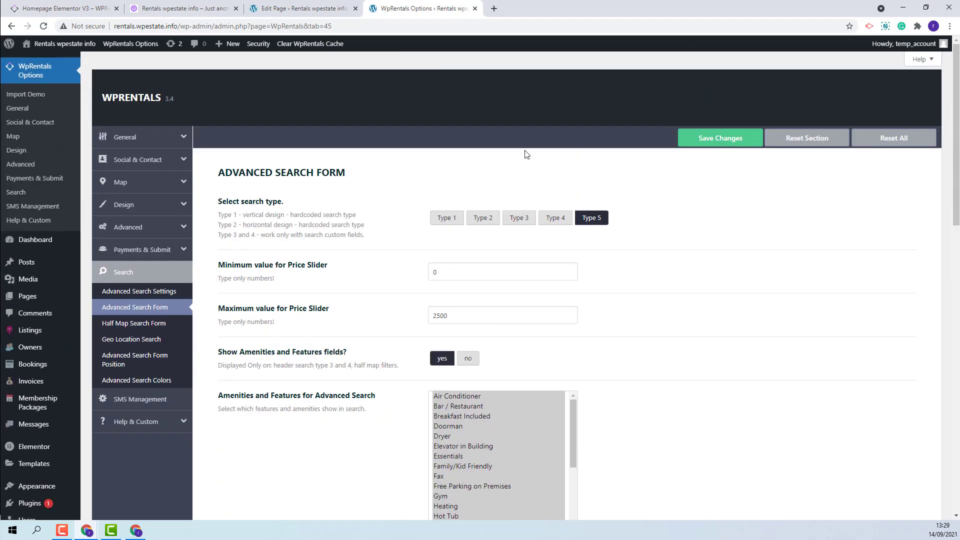
left_click(201, 8)
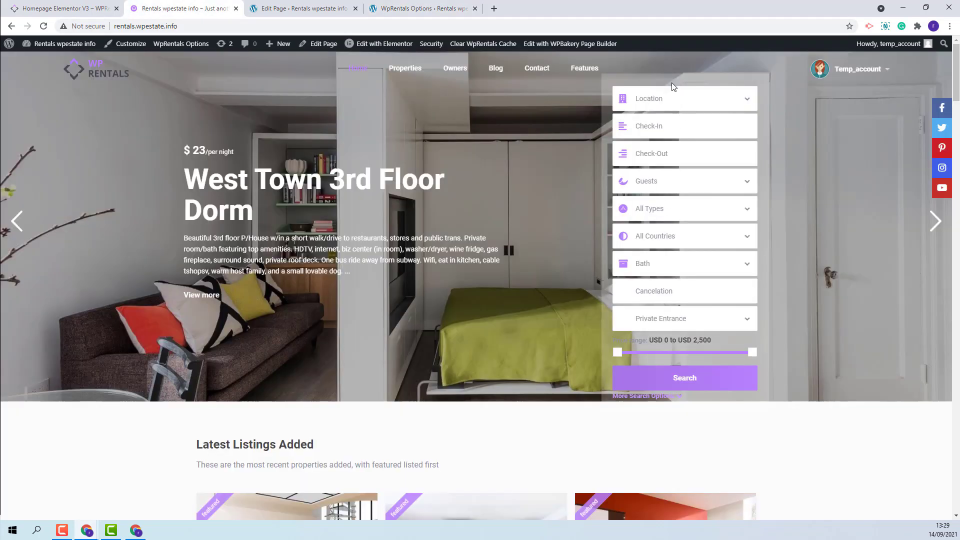